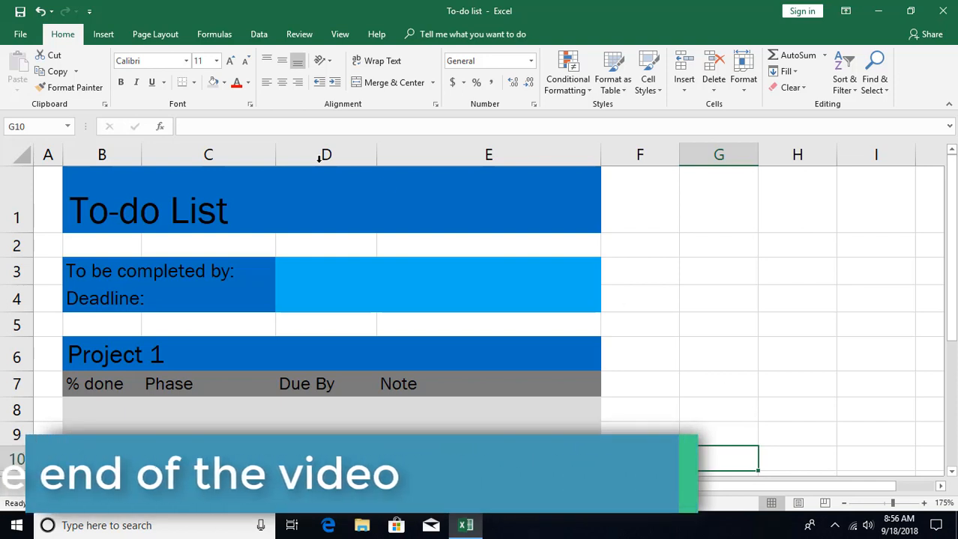
{"action": "left_click", "coordinate": [216, 62]}
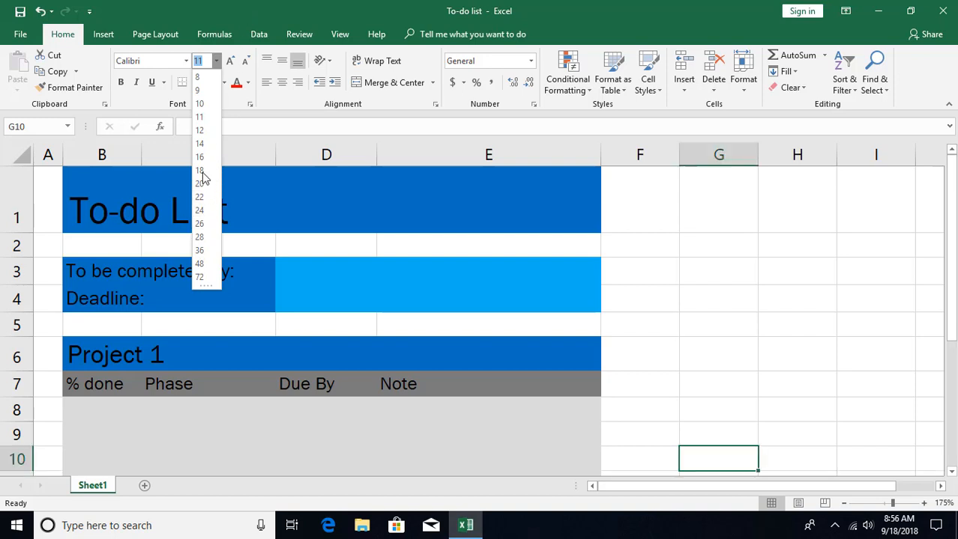
{"action": "left_click", "coordinate": [237, 11]}
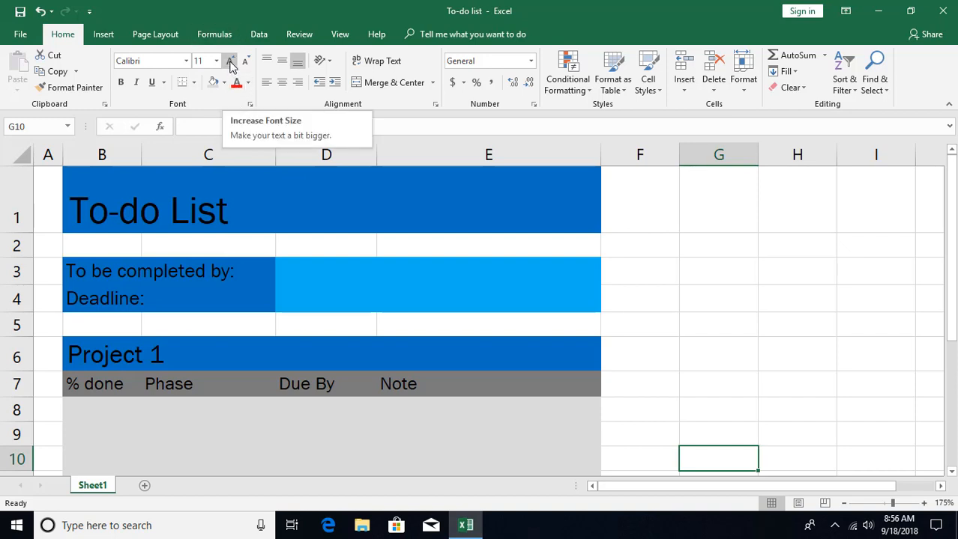
Enlarge the To-do List title in B1 by stepping up its font size and step it back down to 24.
{"action": "left_click", "coordinate": [123, 218]}
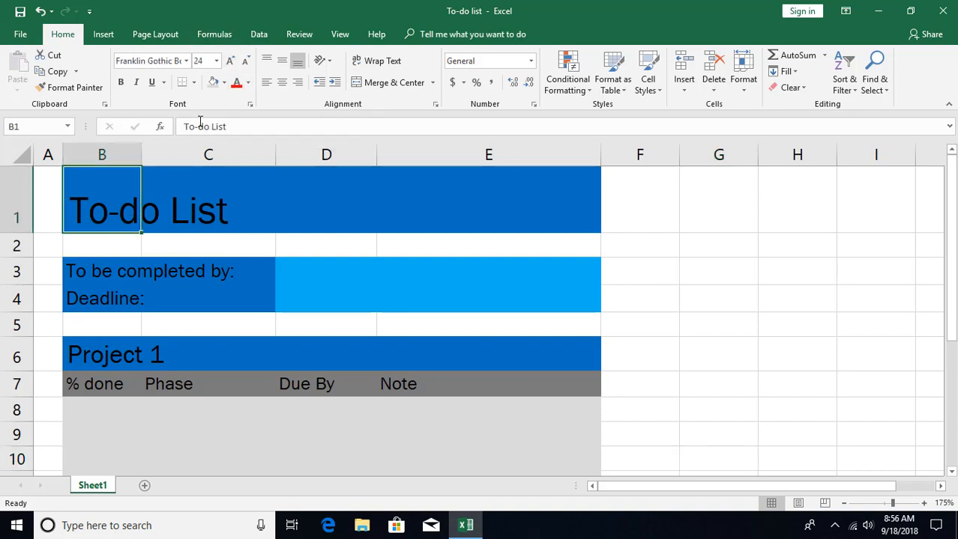
{"action": "left_click", "coordinate": [230, 61]}
{"action": "left_click", "coordinate": [231, 61]}
{"action": "left_click", "coordinate": [231, 61]}
{"action": "left_click", "coordinate": [244, 61]}
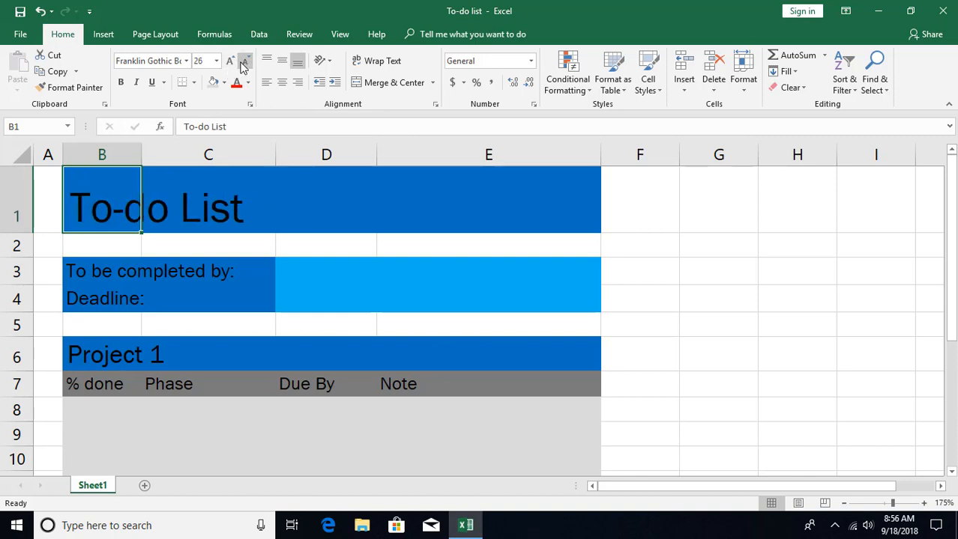
{"action": "left_click", "coordinate": [244, 63]}
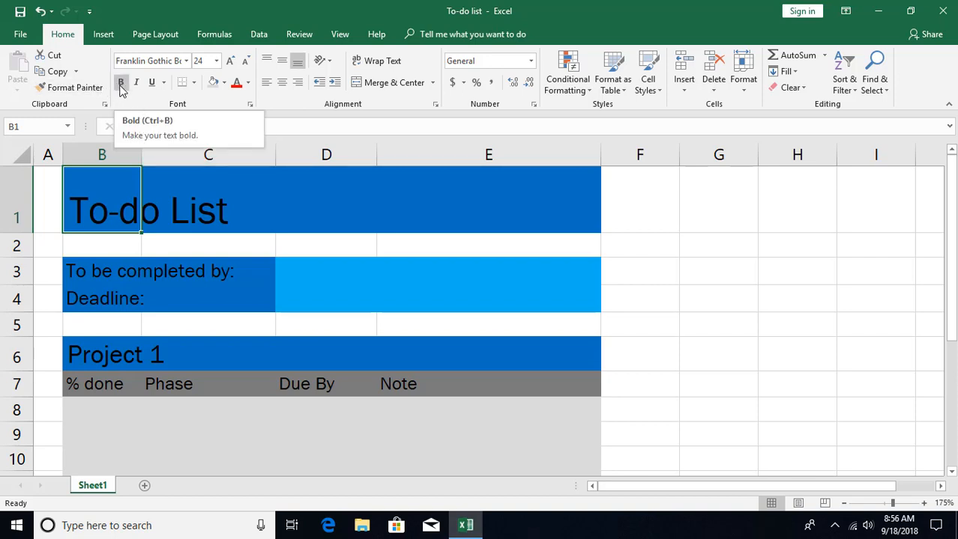
Bold the To-do List, To be completed by, Deadline and Project 1 labels in B1, B3, B4 and B6 together.
{"action": "left_click", "coordinate": [107, 271], "text": "ctrl"}
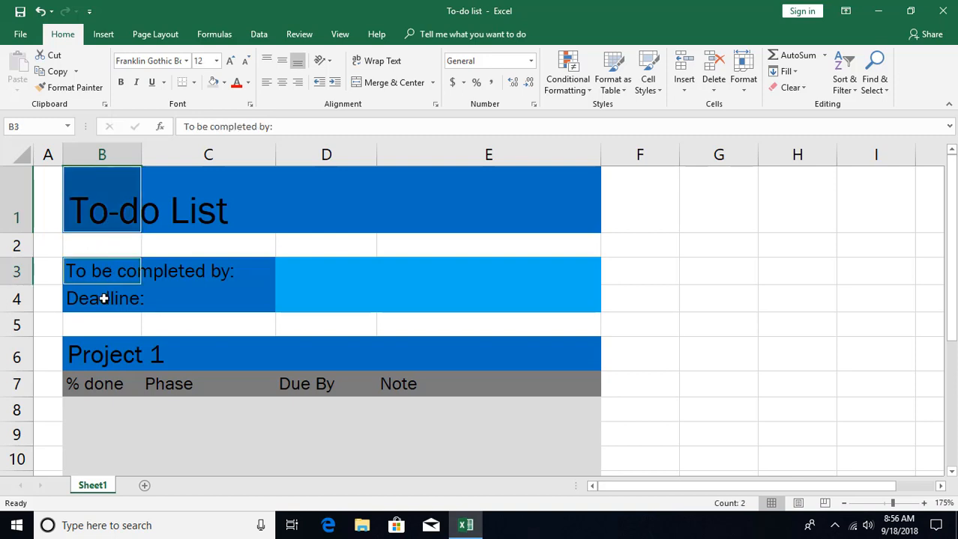
{"action": "left_click", "coordinate": [103, 298], "text": "ctrl"}
{"action": "left_click", "coordinate": [103, 268]}
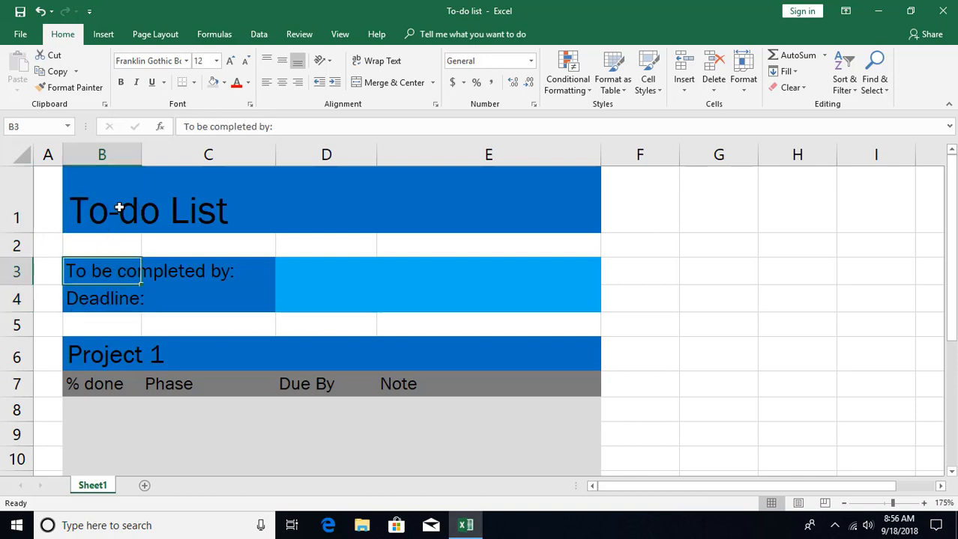
{"action": "left_click", "coordinate": [118, 208]}
{"action": "left_click", "coordinate": [119, 271], "text": "ctrl"}
{"action": "left_click", "coordinate": [119, 298], "text": "ctrl"}
{"action": "left_click", "coordinate": [119, 358], "text": "ctrl"}
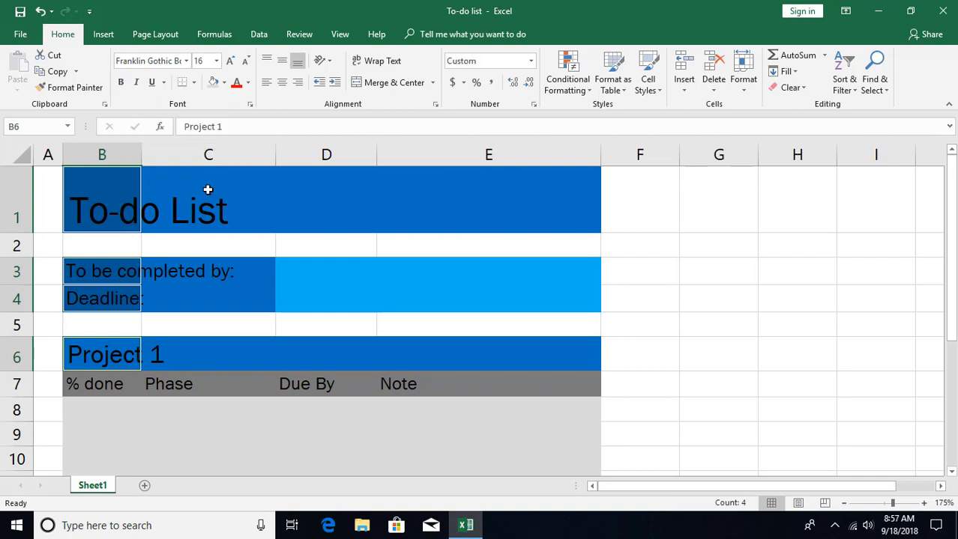
{"action": "key", "text": "ctrl+b"}
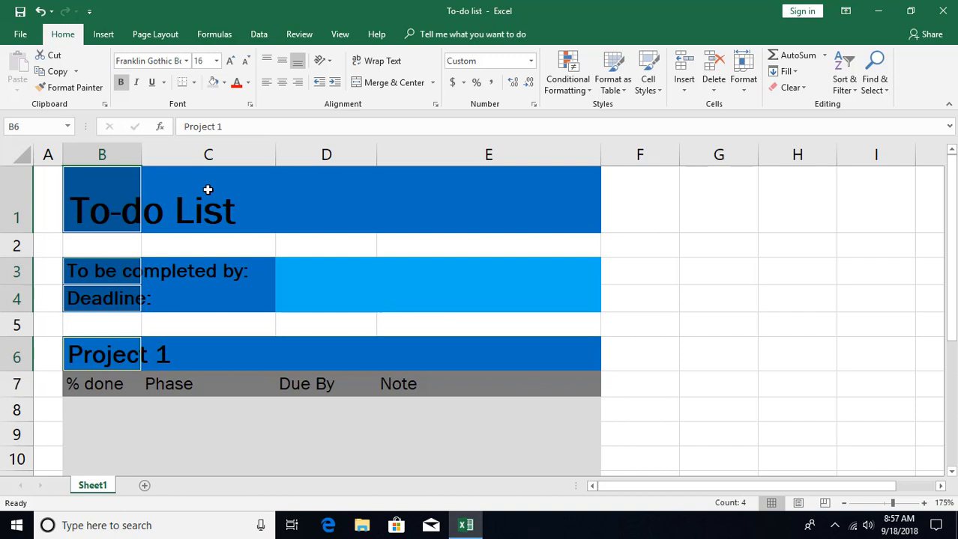
Italicize the To-do List title in cell B1.
{"action": "left_click", "coordinate": [188, 208]}
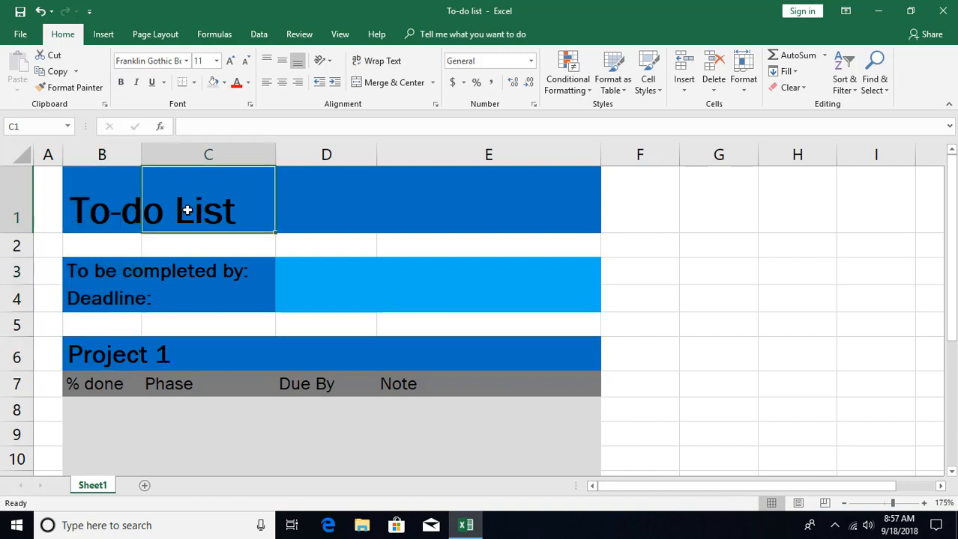
{"action": "left_click", "coordinate": [119, 210]}
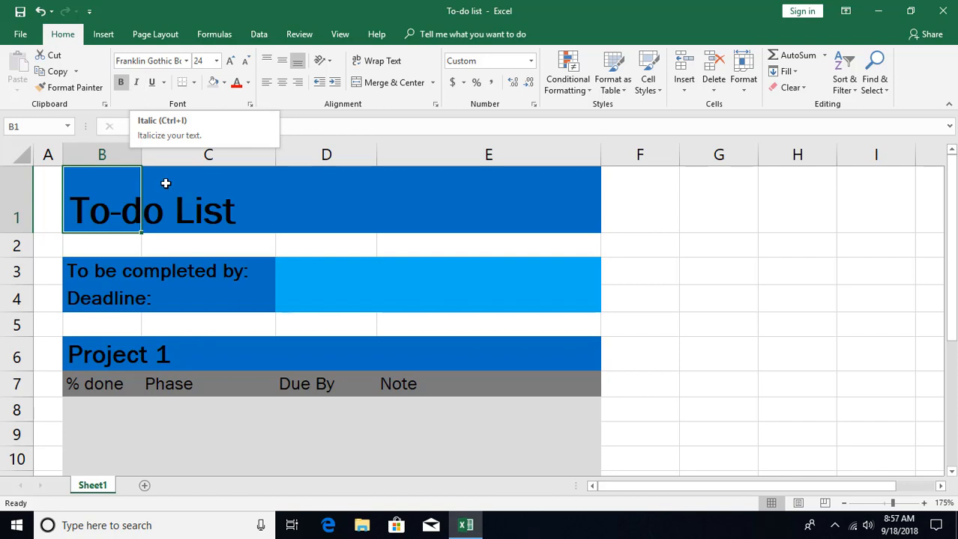
{"action": "key", "text": "ctrl+i"}
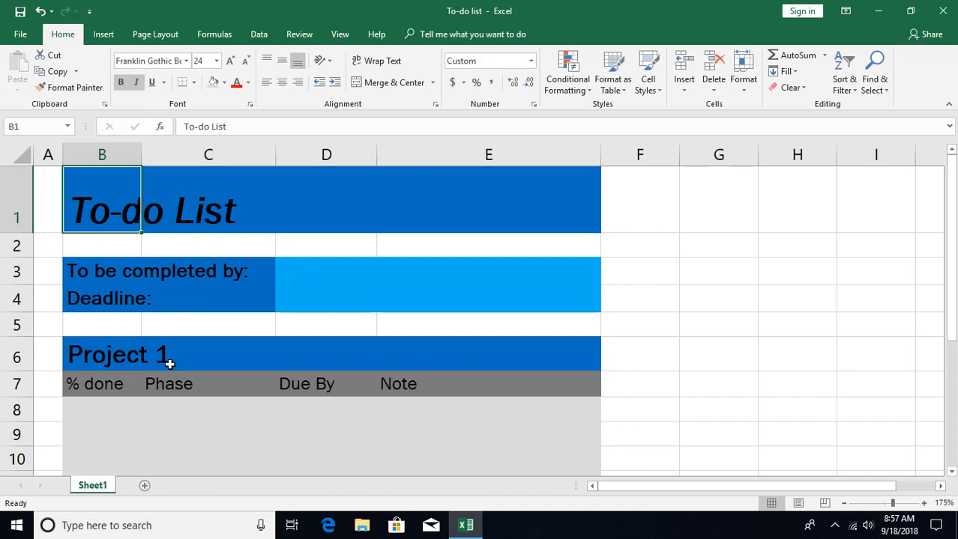
Underline the To-do List title, change it to a double underline and remove the underline again.
{"action": "left_click", "coordinate": [152, 82]}
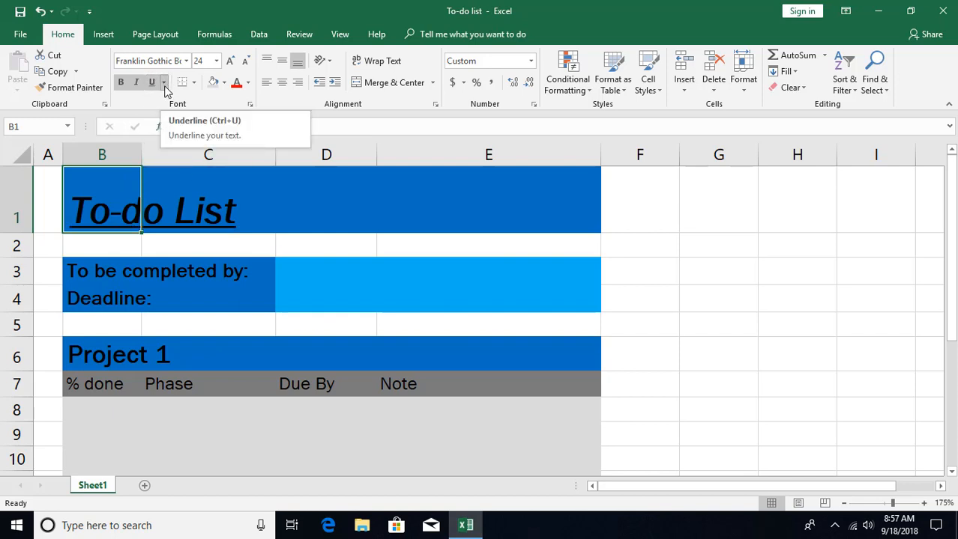
{"action": "left_click", "coordinate": [164, 84]}
{"action": "left_click", "coordinate": [172, 117]}
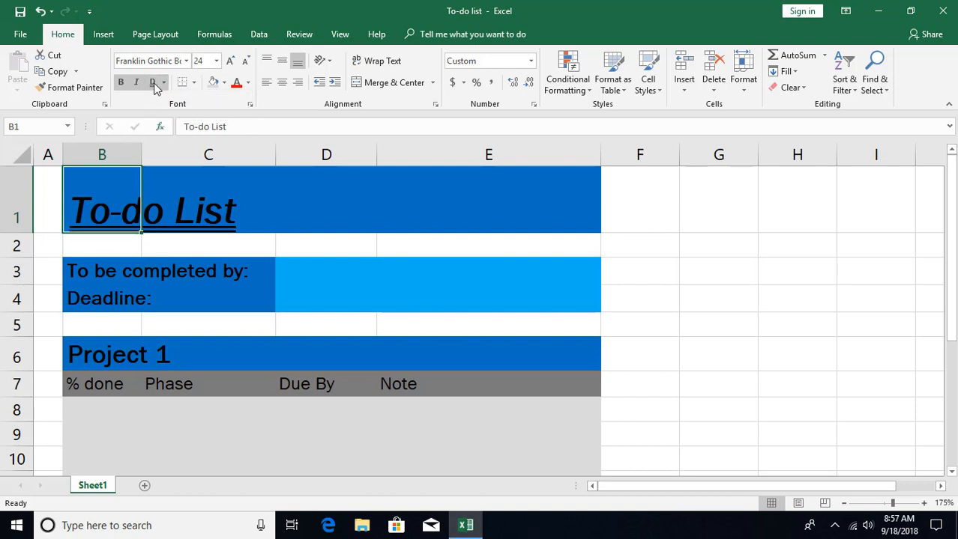
{"action": "left_click", "coordinate": [153, 86]}
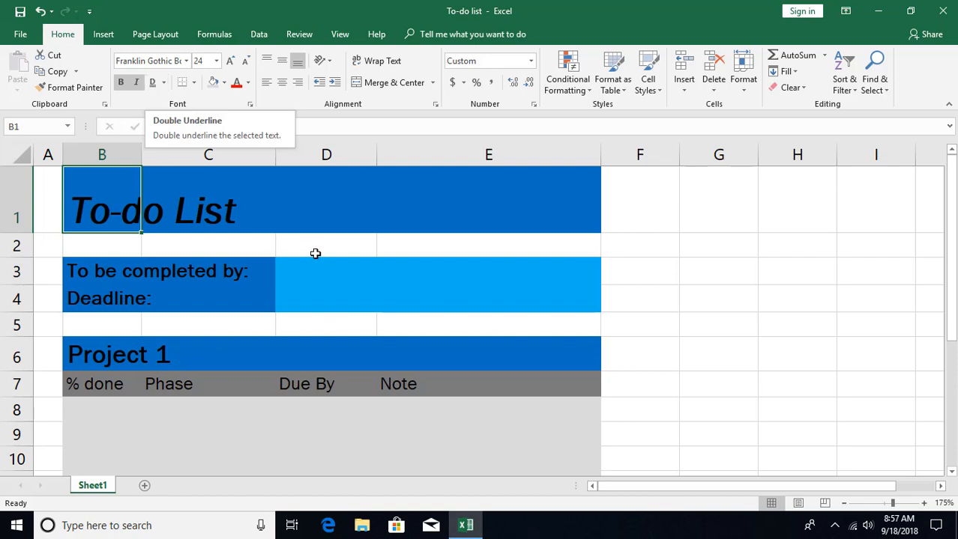
Toggle a single underline and a strikethrough on and off for the To-do List title.
{"action": "key", "text": "ctrl+u"}
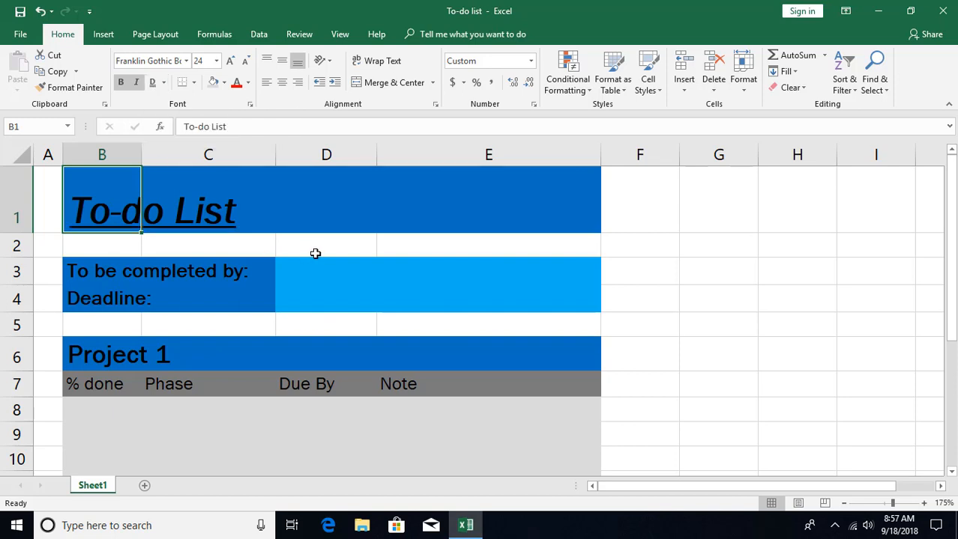
{"action": "key", "text": "ctrl+u"}
{"action": "key", "text": "ctrl+u"}
{"action": "key", "text": "ctrl+u"}
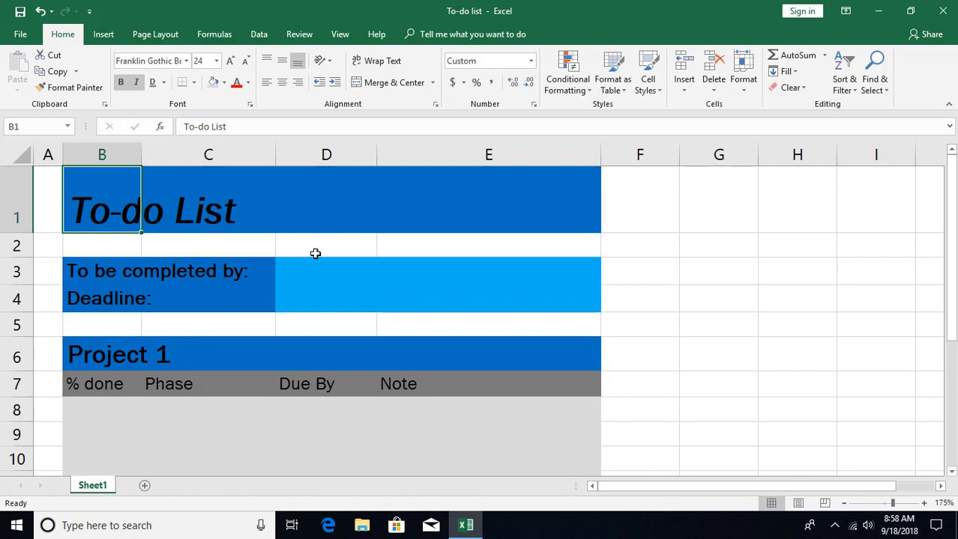
{"action": "key", "text": "ctrl+5"}
{"action": "key", "text": "ctrl+5"}
Examine the font options in the Format Cells dialog for the title cell and close it without changes.
{"action": "right_click", "coordinate": [104, 211]}
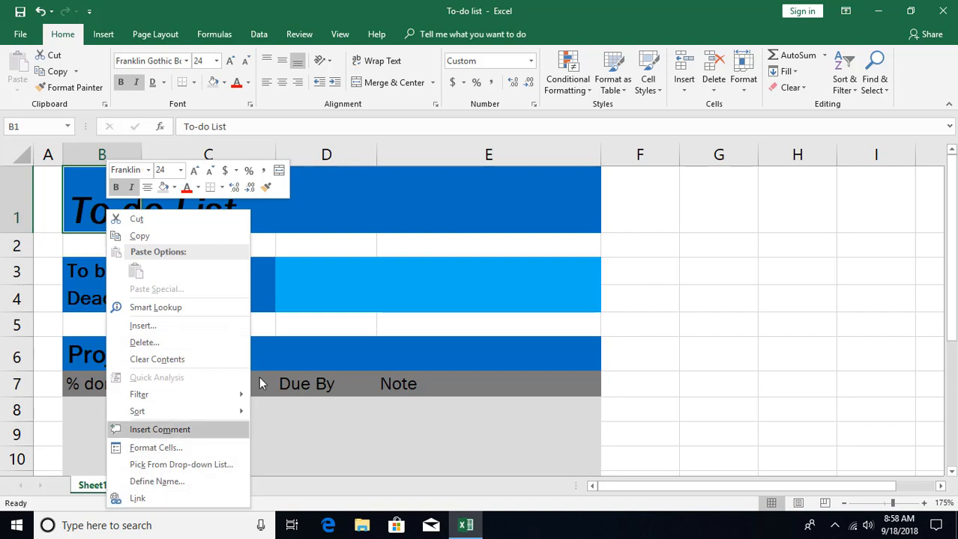
{"action": "left_click", "coordinate": [170, 449]}
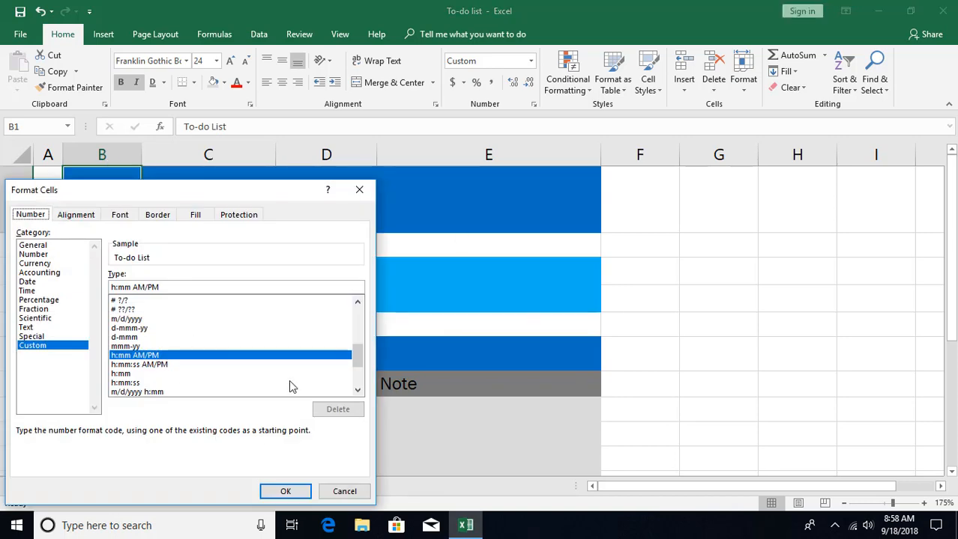
{"action": "left_click", "coordinate": [120, 215]}
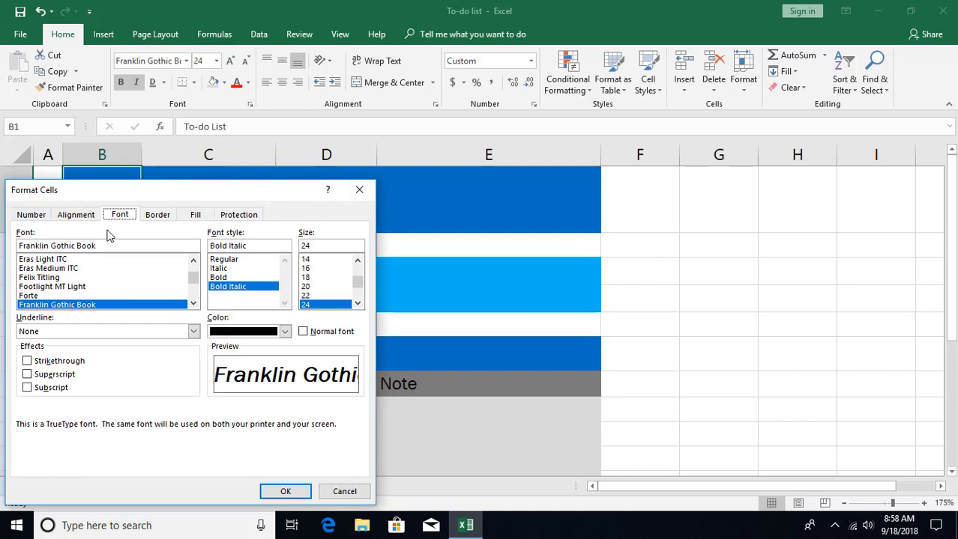
{"action": "left_click", "coordinate": [359, 189]}
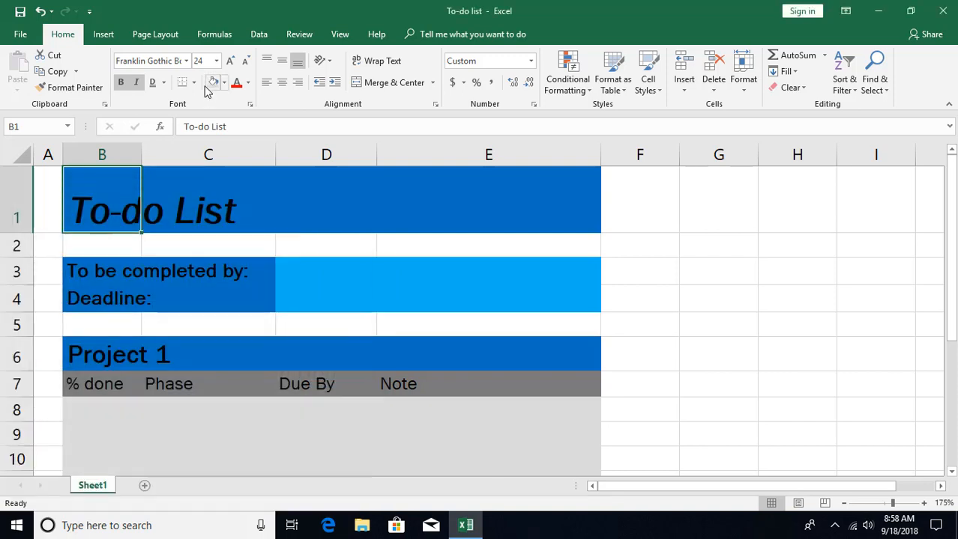
{"action": "left_click", "coordinate": [251, 107]}
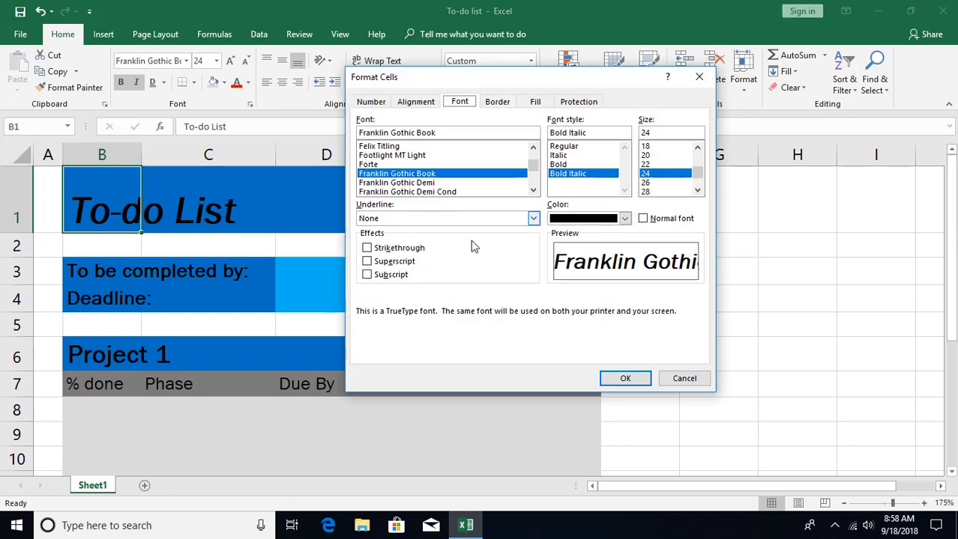
{"action": "left_click", "coordinate": [683, 379]}
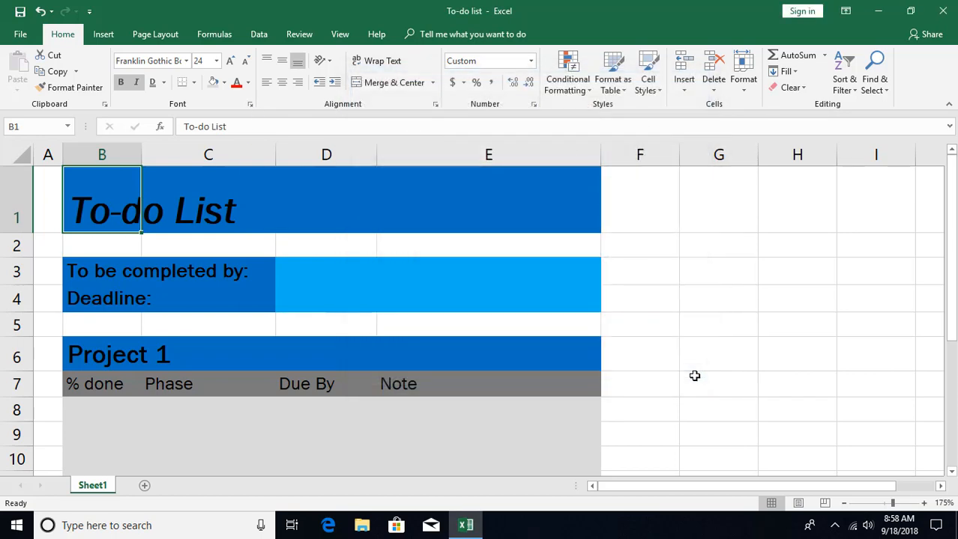
{"action": "key", "text": "ctrl+shift+f"}
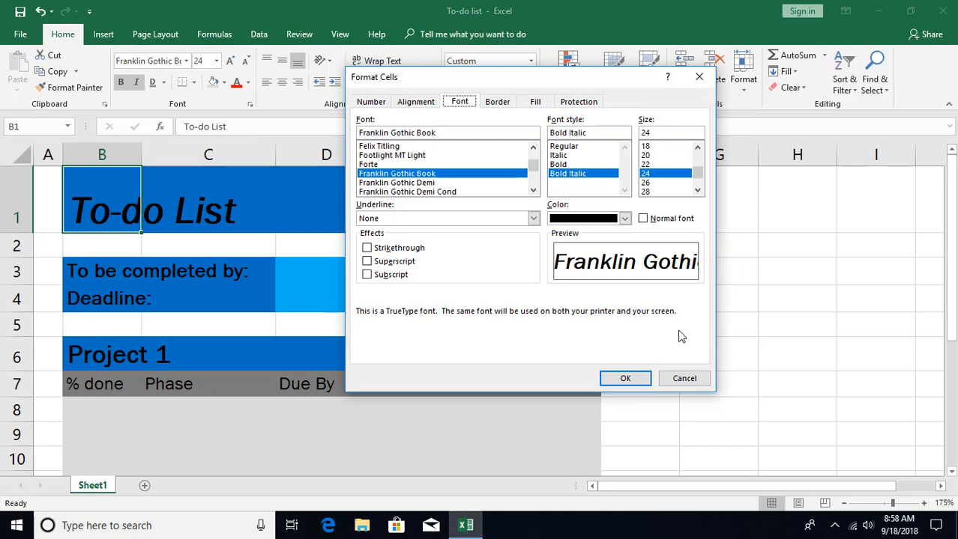
{"action": "left_click", "coordinate": [700, 79]}
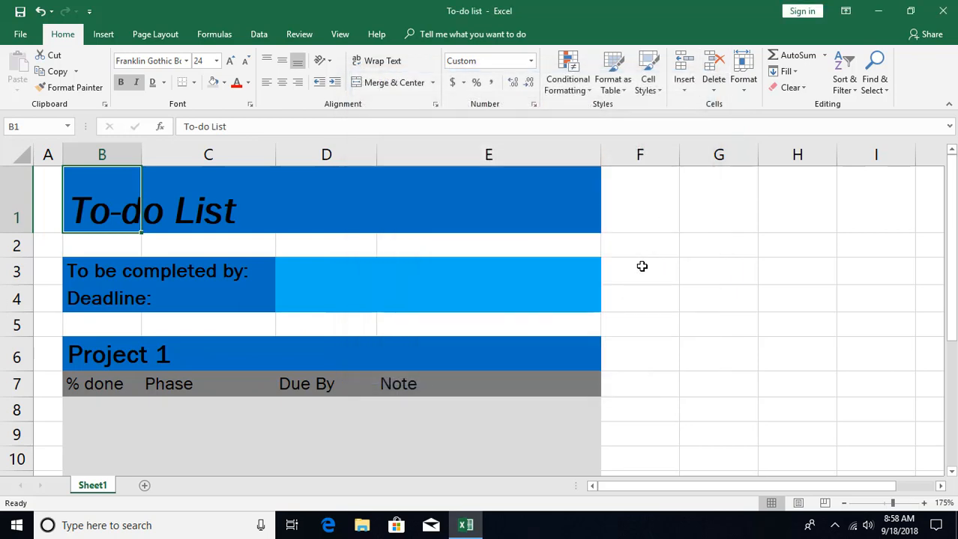
Preview the accounting, single and double underline styles for the title in the Format Cells font options and reset the underline to None.
{"action": "key", "text": "ctrl+shift+f"}
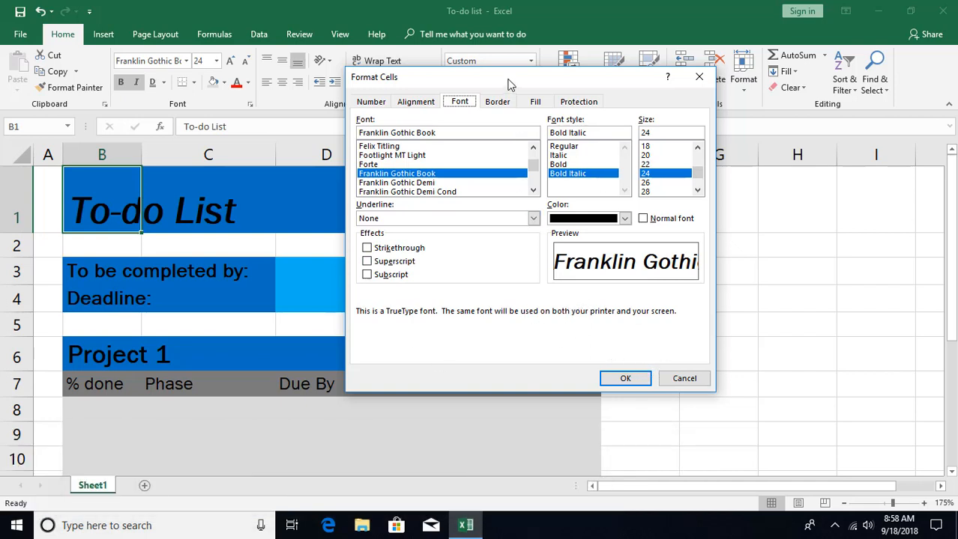
{"action": "left_click_drag", "start_coordinate": [508, 84], "coordinate": [493, 157]}
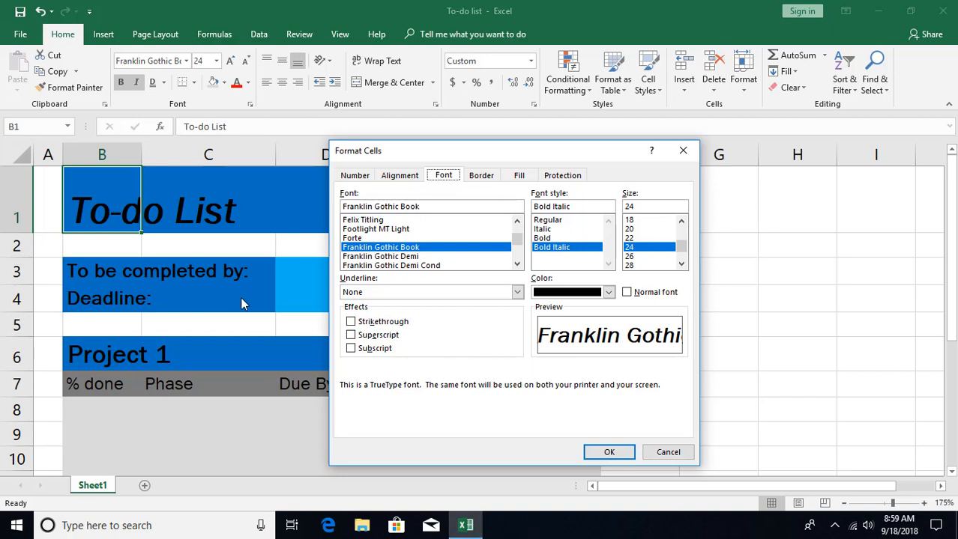
{"action": "left_click", "coordinate": [517, 293]}
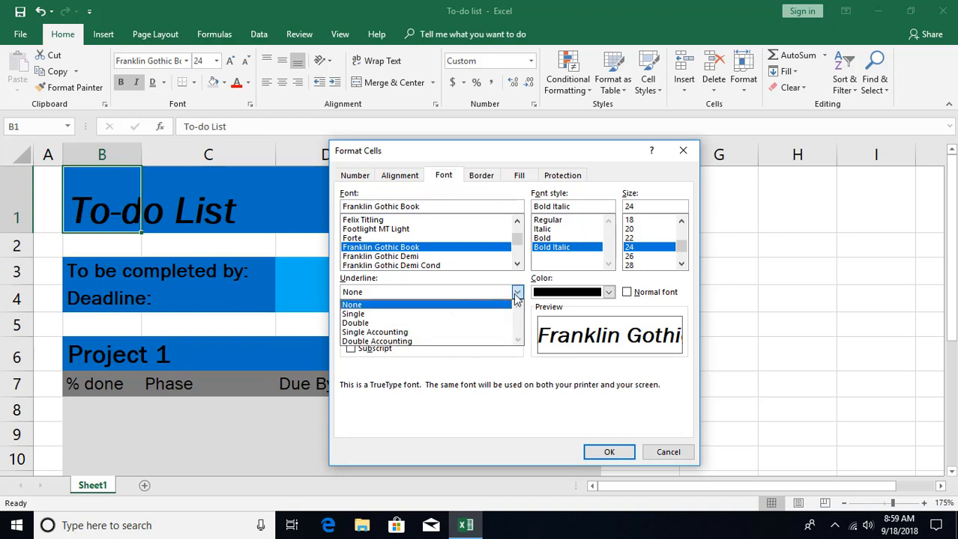
{"action": "left_click", "coordinate": [406, 333]}
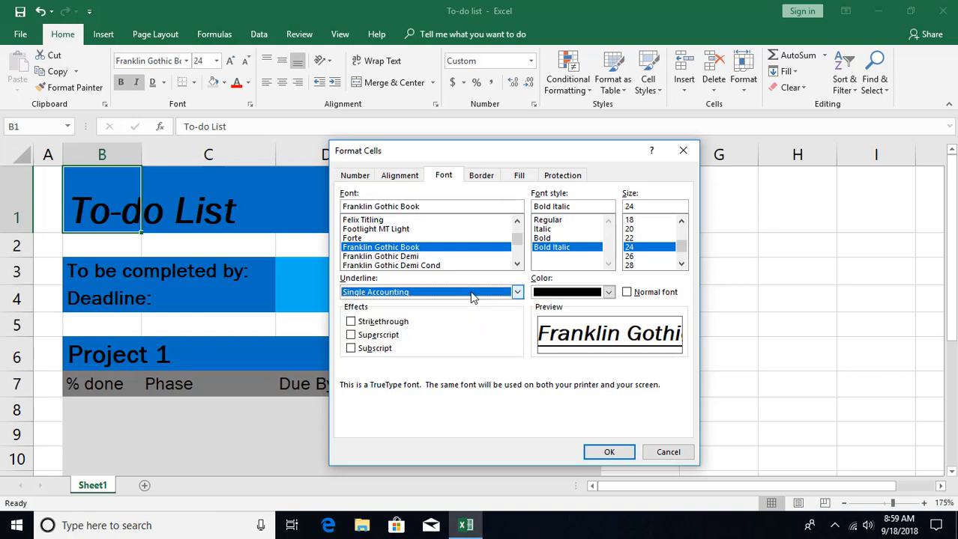
{"action": "left_click", "coordinate": [470, 293]}
{"action": "left_click", "coordinate": [412, 342]}
{"action": "left_click", "coordinate": [440, 295]}
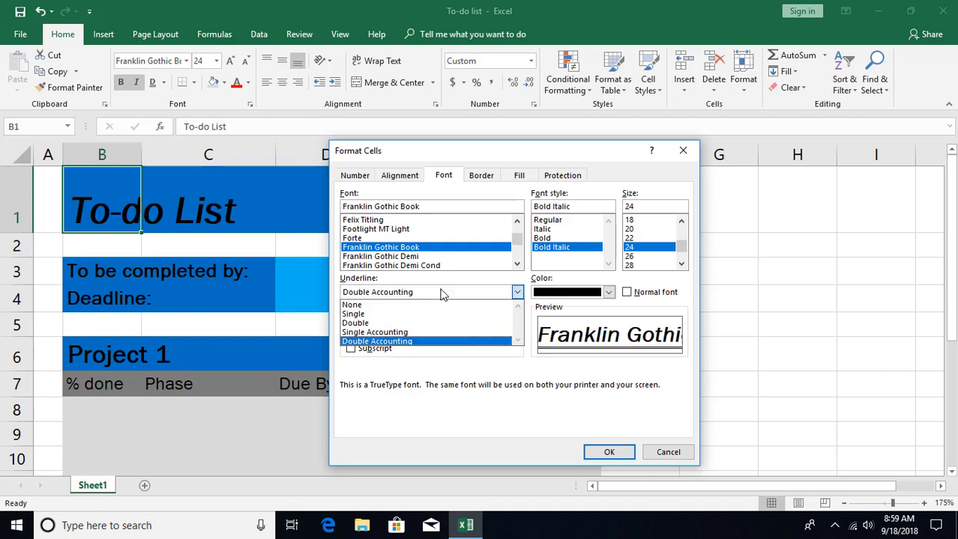
{"action": "left_click", "coordinate": [378, 314]}
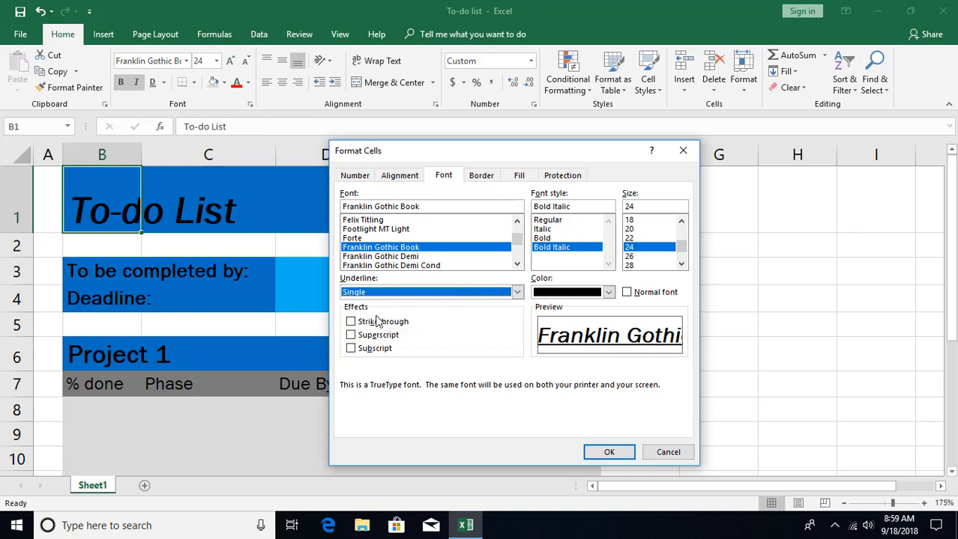
{"action": "left_click", "coordinate": [411, 294]}
{"action": "left_click", "coordinate": [391, 322]}
{"action": "left_click", "coordinate": [409, 294]}
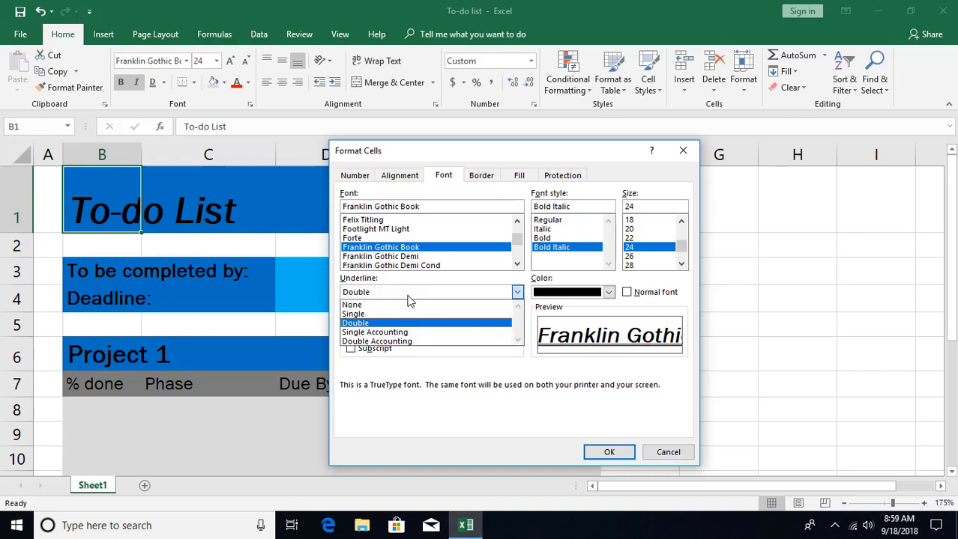
{"action": "left_click", "coordinate": [392, 342]}
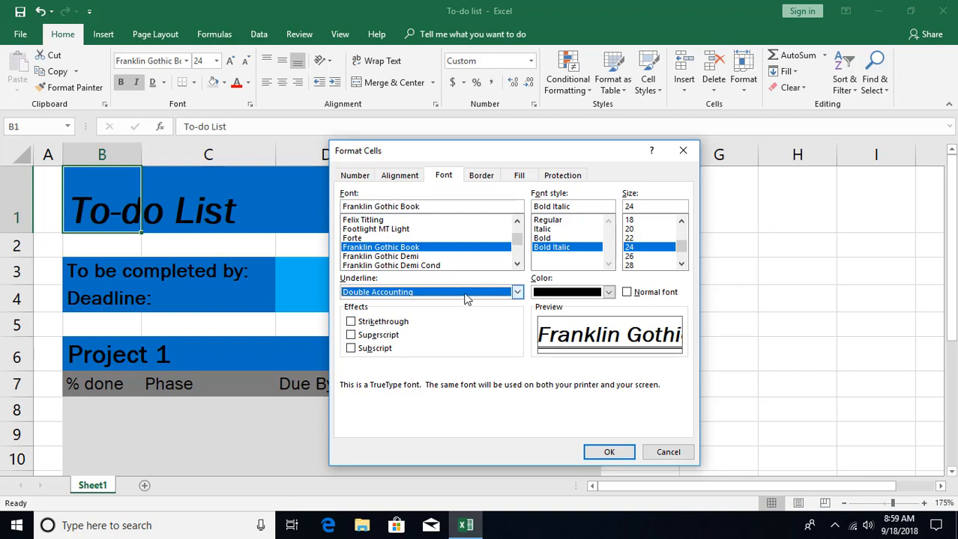
{"action": "left_click", "coordinate": [465, 297]}
{"action": "left_click", "coordinate": [454, 304]}
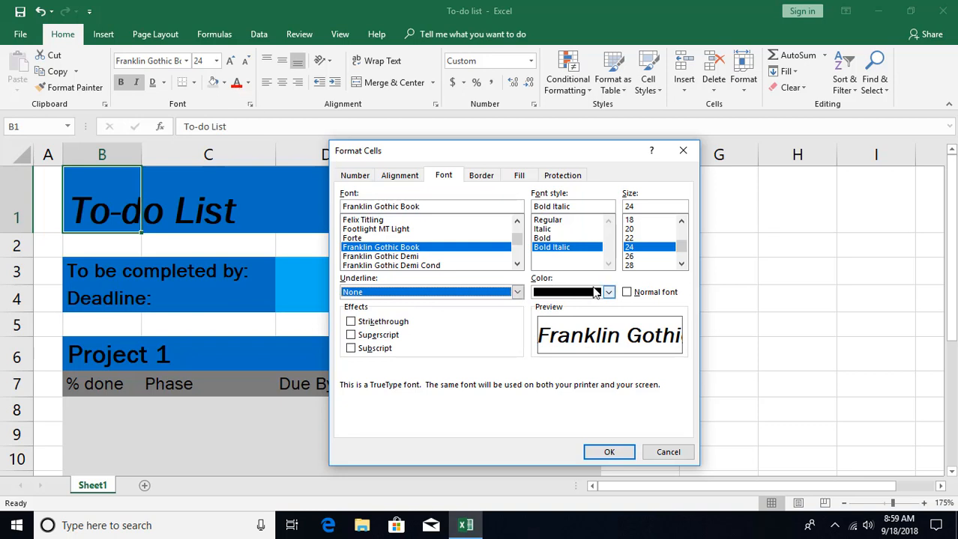
Preview the strikethrough, superscript and subscript effects for the title, and accept the font settings with all three cleared.
{"action": "left_click", "coordinate": [351, 322]}
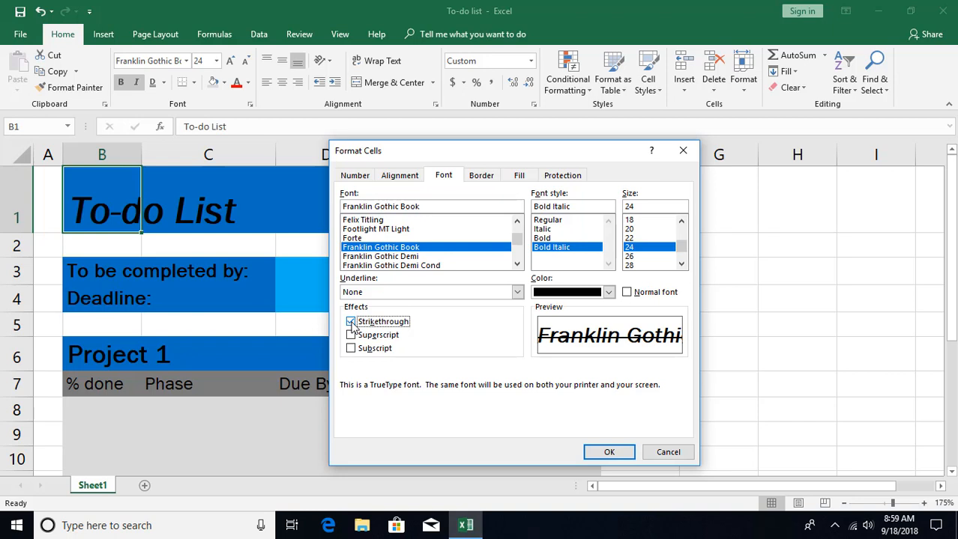
{"action": "left_click", "coordinate": [352, 322]}
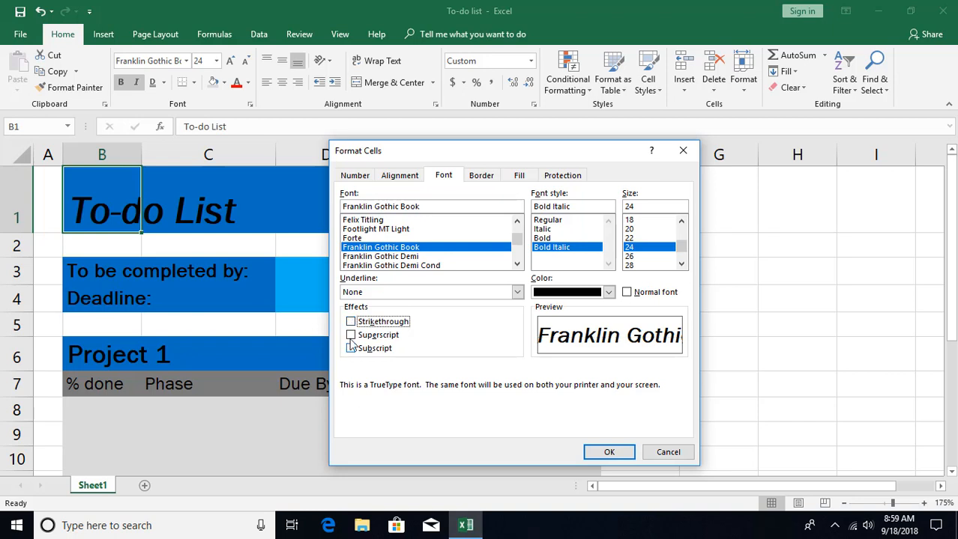
{"action": "left_click", "coordinate": [351, 335]}
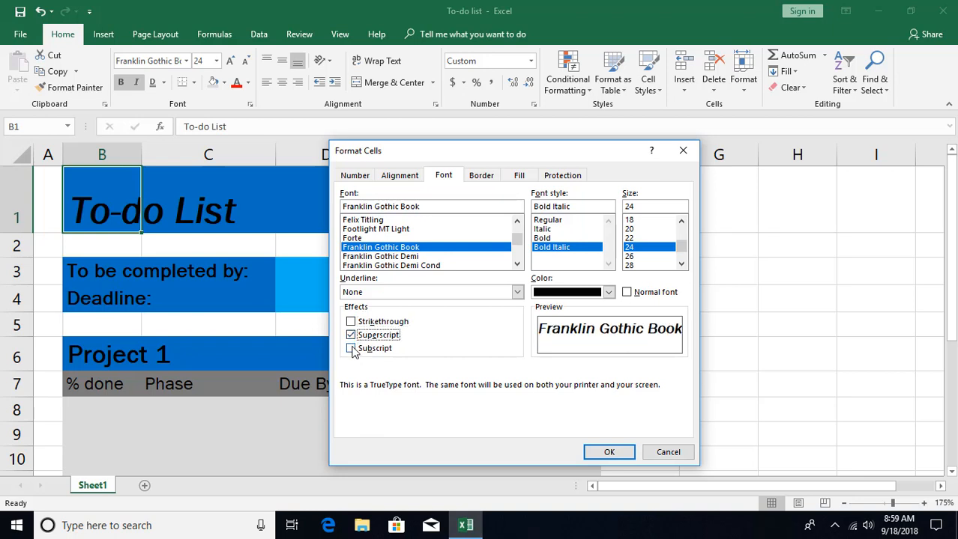
{"action": "left_click", "coordinate": [351, 348]}
{"action": "left_click", "coordinate": [351, 335]}
{"action": "left_click", "coordinate": [351, 348]}
{"action": "left_click", "coordinate": [352, 335]}
{"action": "left_click", "coordinate": [351, 335]}
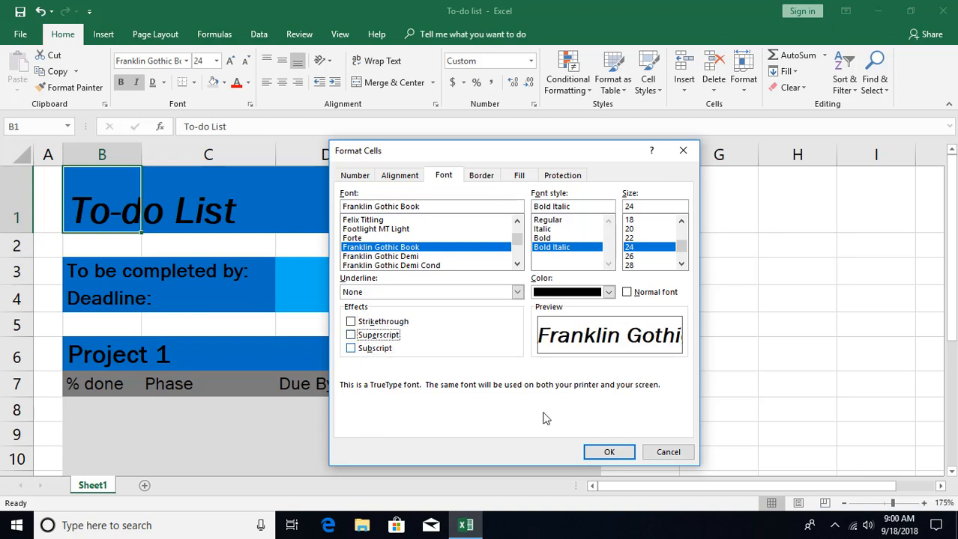
{"action": "left_click", "coordinate": [606, 452]}
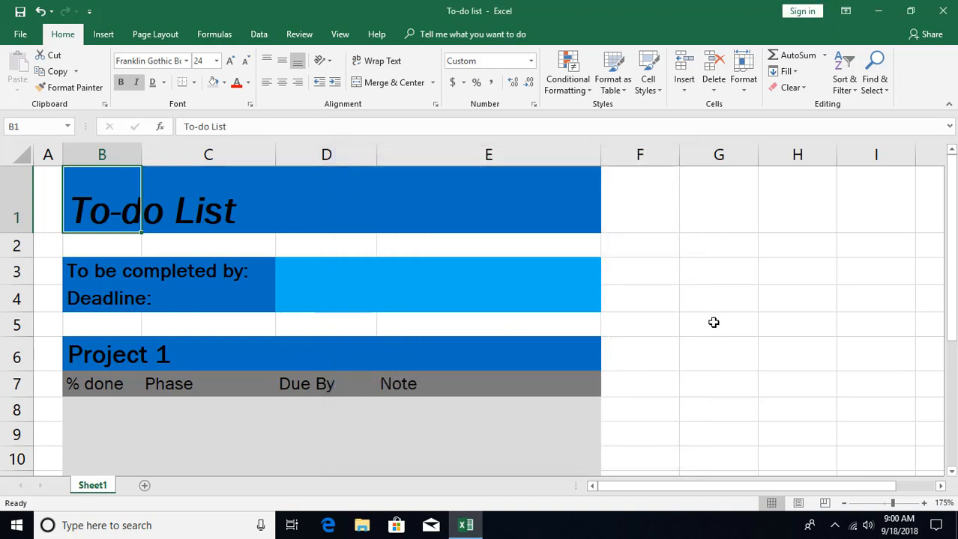
{"action": "left_click", "coordinate": [713, 323]}
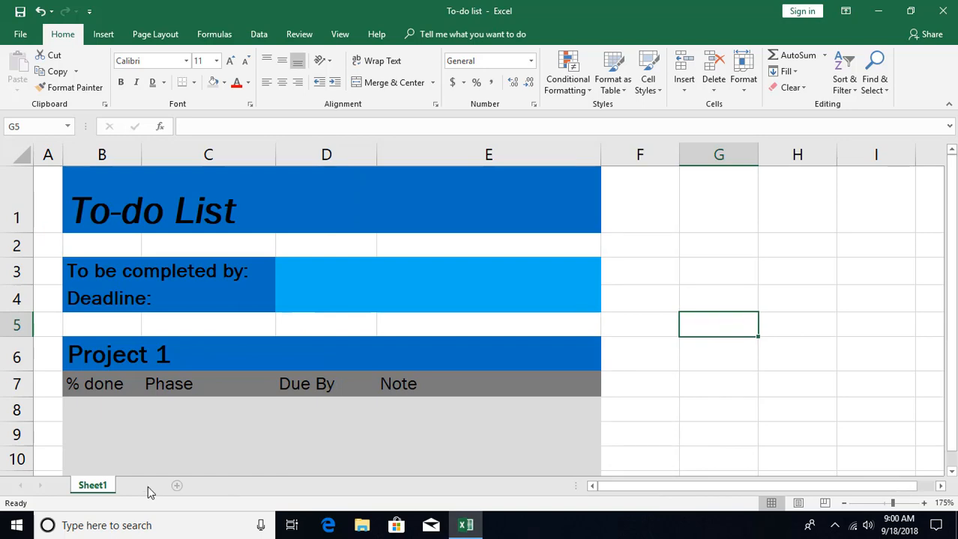
Add a new worksheet and enter H20 in cell B2.
{"action": "left_click", "coordinate": [147, 486]}
{"action": "scroll", "coordinate": [203, 340], "scroll_direction": "up", "scroll_amount": 4}
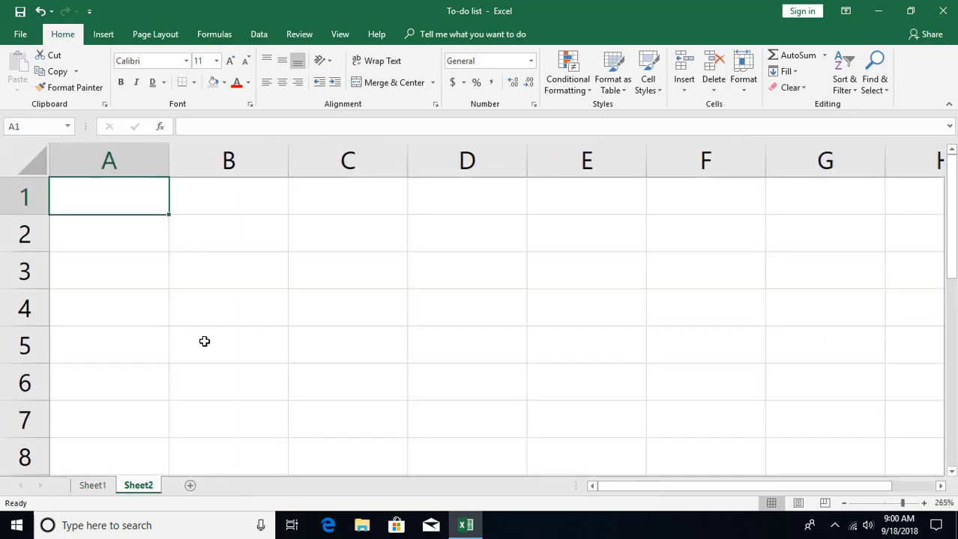
{"action": "left_click", "coordinate": [210, 248]}
{"action": "type", "text": "H20"}
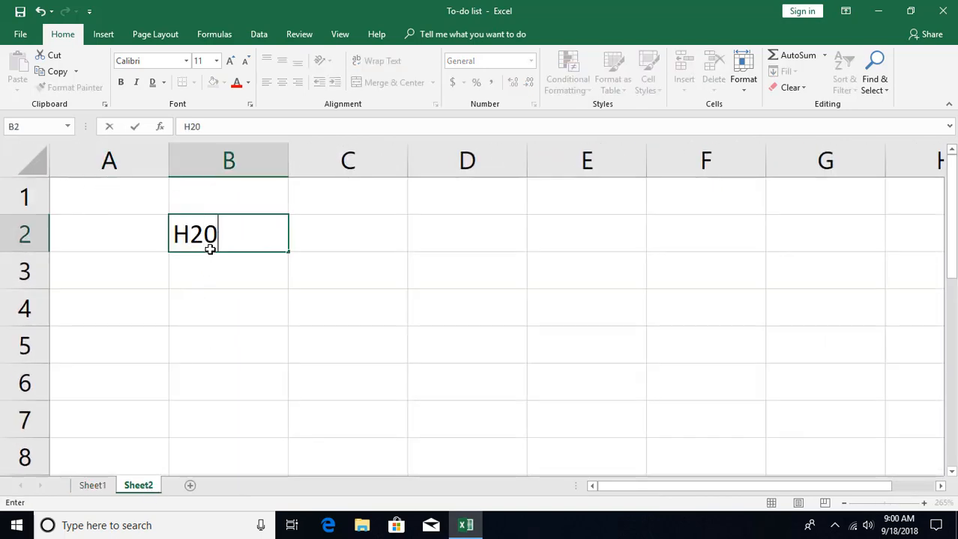
{"action": "key", "text": "Left"}
{"action": "key", "text": "Right"}
Format only the 2 within the H20 text in cell B2 as subscript.
{"action": "key", "text": "F2"}
{"action": "key", "text": "Left"}
{"action": "key", "text": "shift+Left"}
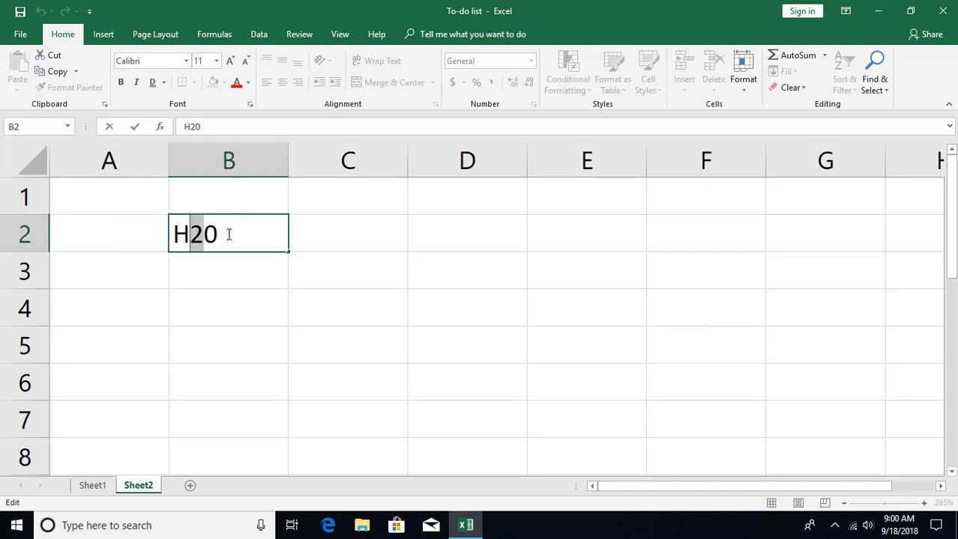
{"action": "right_click", "coordinate": [197, 227]}
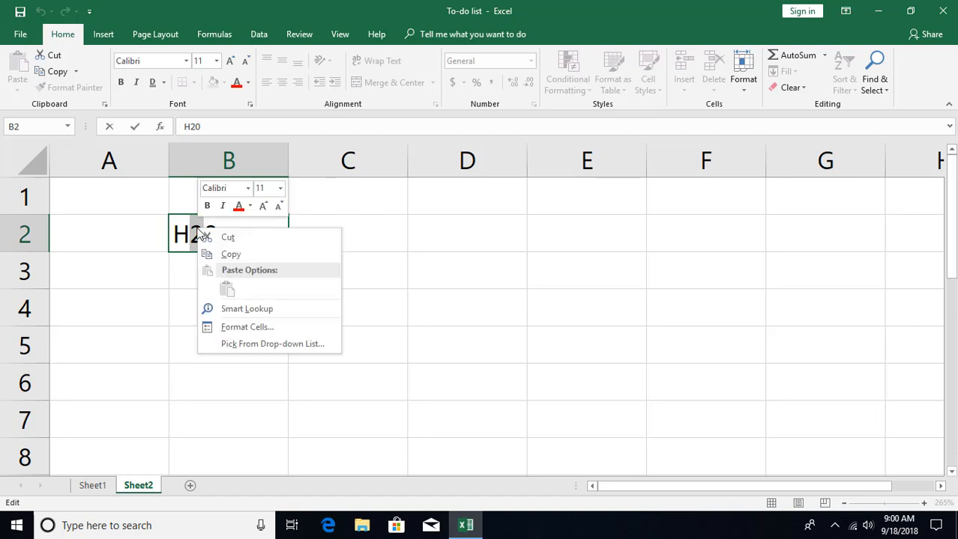
{"action": "left_click", "coordinate": [236, 325]}
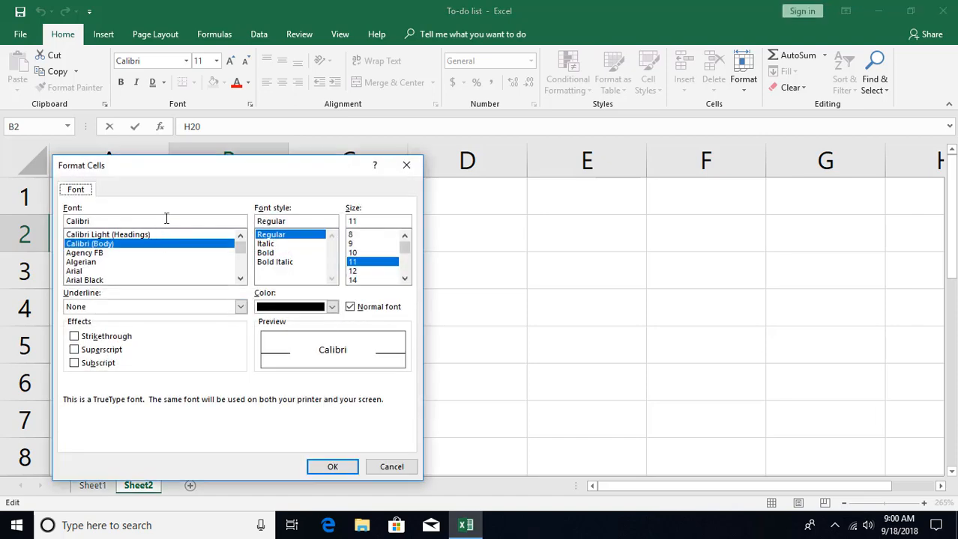
{"action": "left_click_drag", "start_coordinate": [187, 174], "coordinate": [461, 121]}
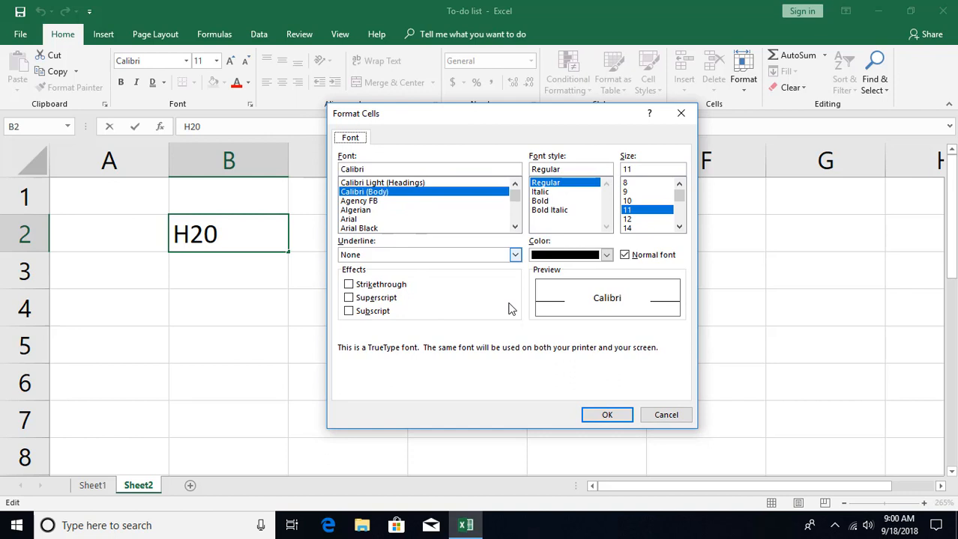
{"action": "left_click", "coordinate": [349, 312]}
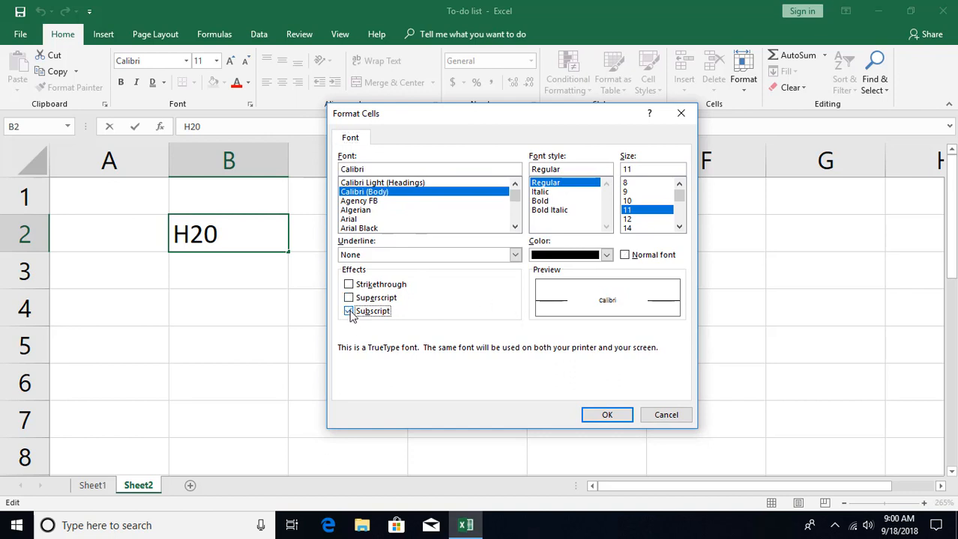
{"action": "left_click", "coordinate": [609, 414]}
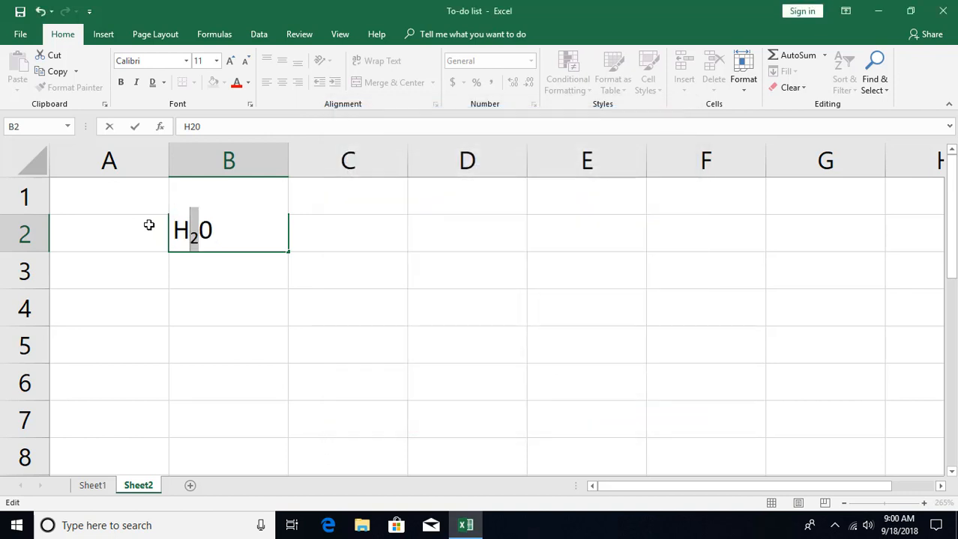
{"action": "left_click", "coordinate": [331, 278]}
Enter H+ in cell B3, directly below the water formula.
{"action": "left_click", "coordinate": [241, 279]}
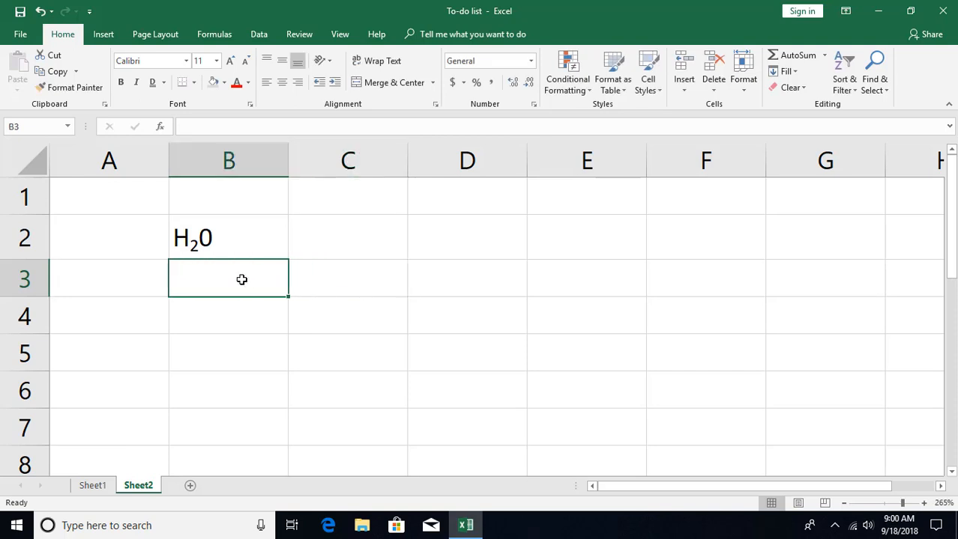
{"action": "type", "text": "H"}
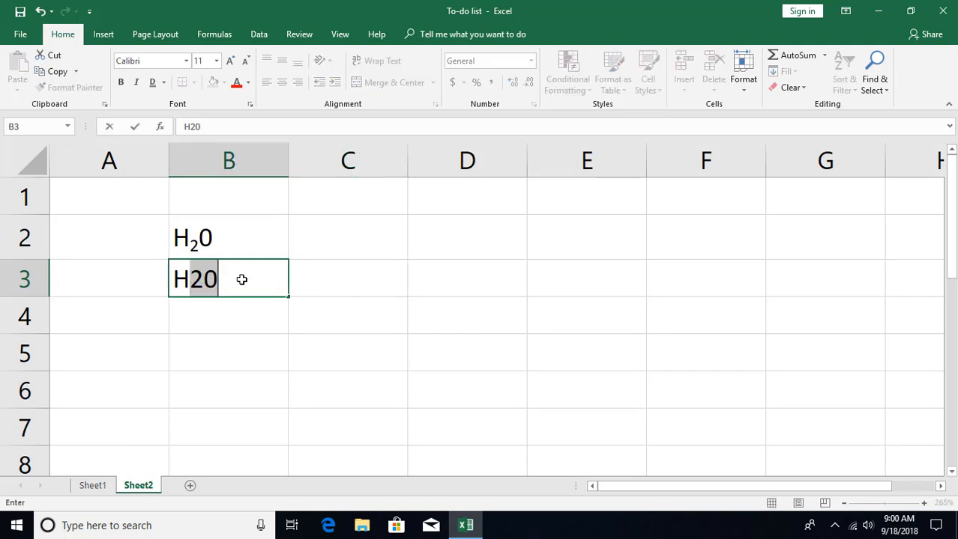
{"action": "type", "text": "+"}
{"action": "key", "text": "Return"}
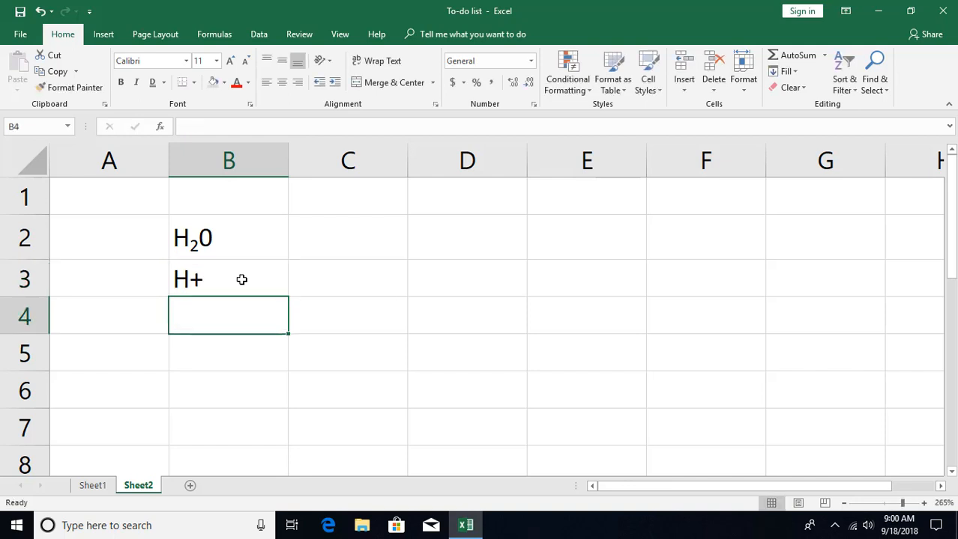
Format only the plus sign of the H+ text in cell B3 as superscript.
{"action": "key", "text": "Up"}
{"action": "key", "text": "Right"}
{"action": "key", "text": "Left"}
{"action": "double_click", "coordinate": [241, 280]}
{"action": "key", "text": "shift+Left"}
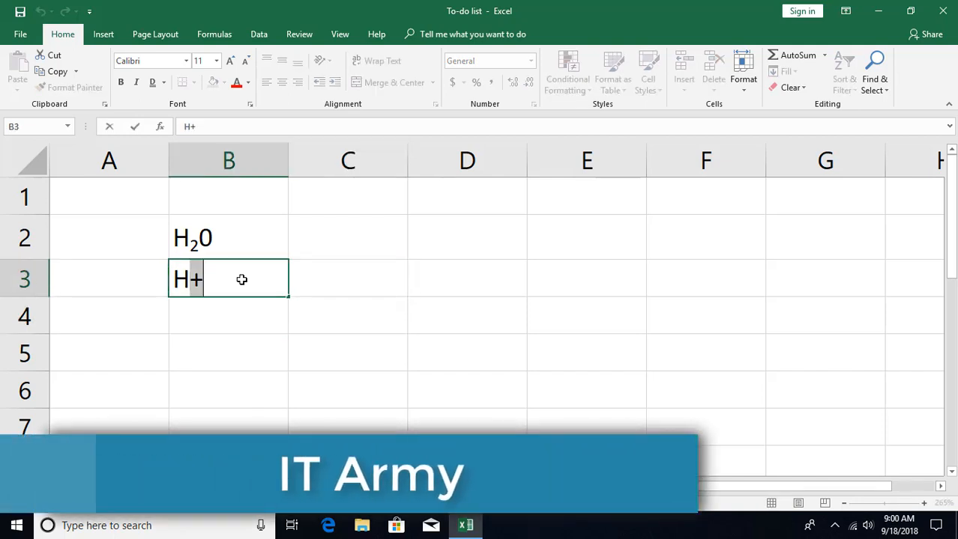
{"action": "right_click", "coordinate": [199, 283]}
{"action": "left_click", "coordinate": [238, 381]}
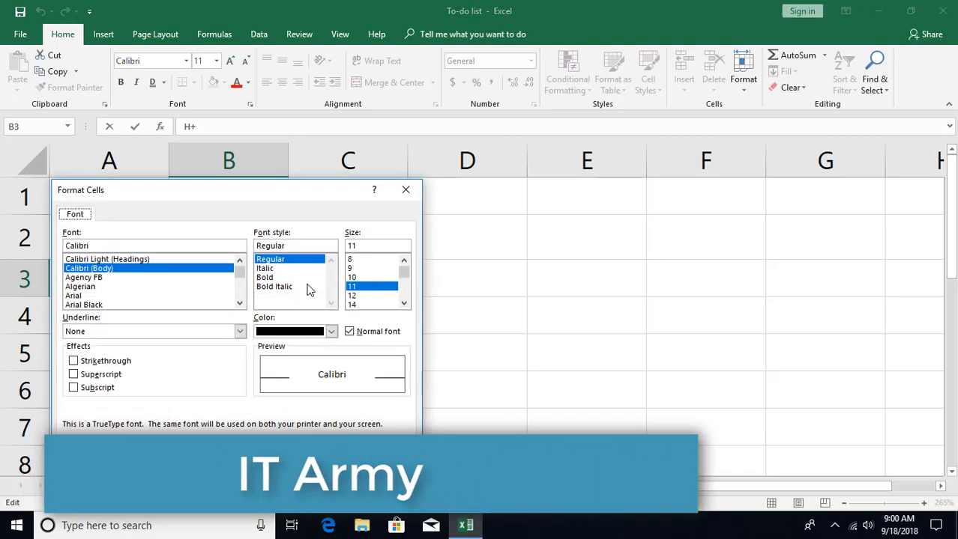
{"action": "left_click", "coordinate": [80, 376]}
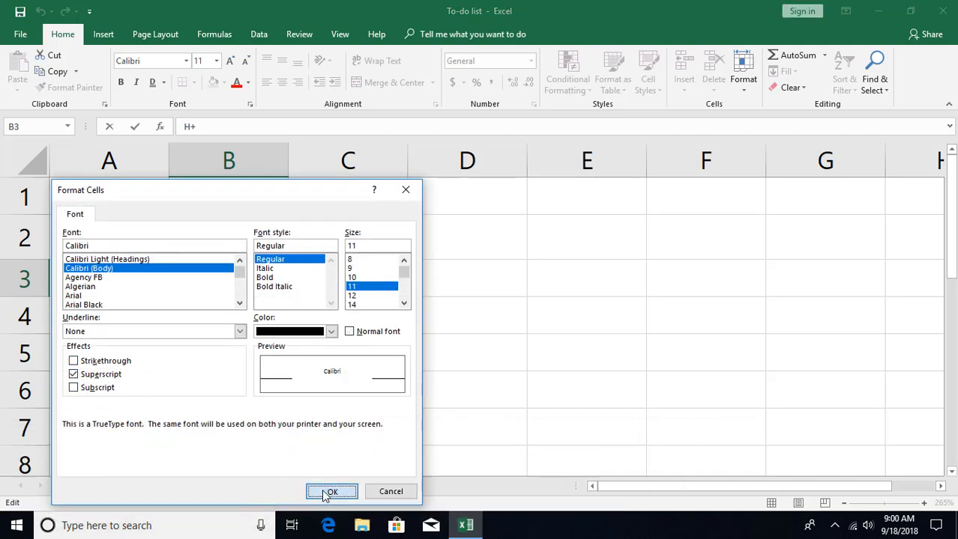
{"action": "left_click", "coordinate": [333, 491]}
{"action": "left_click", "coordinate": [205, 347]}
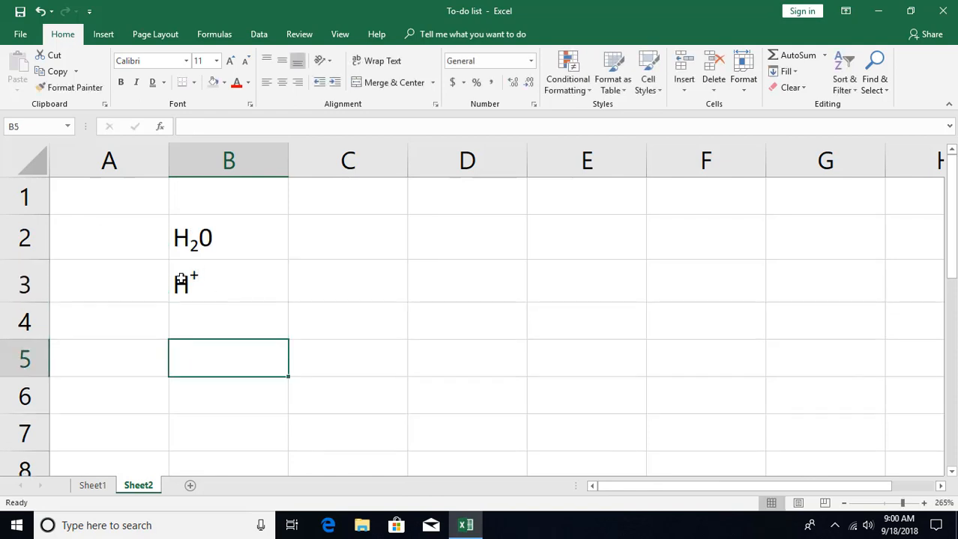
{"action": "left_click", "coordinate": [225, 288]}
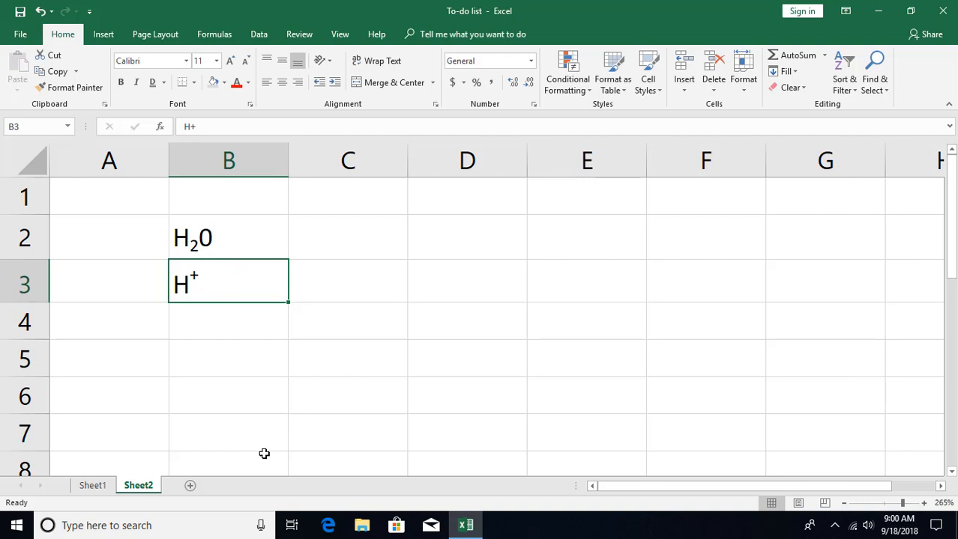
Return to Sheet1 and check the blank cells beside the To be completed by and Deadline labels.
{"action": "left_click", "coordinate": [90, 487]}
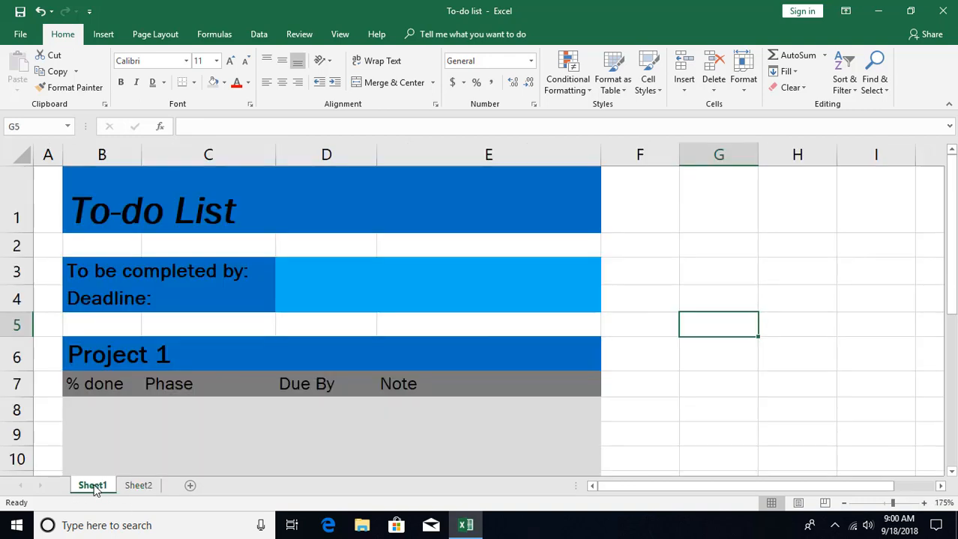
{"action": "left_click", "coordinate": [242, 390]}
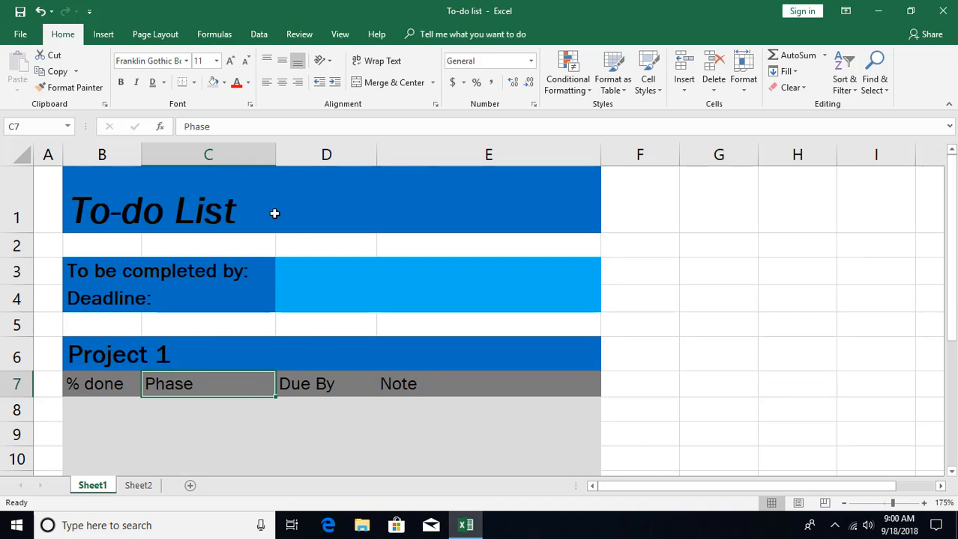
{"action": "left_click", "coordinate": [296, 272]}
{"action": "left_click", "coordinate": [330, 304]}
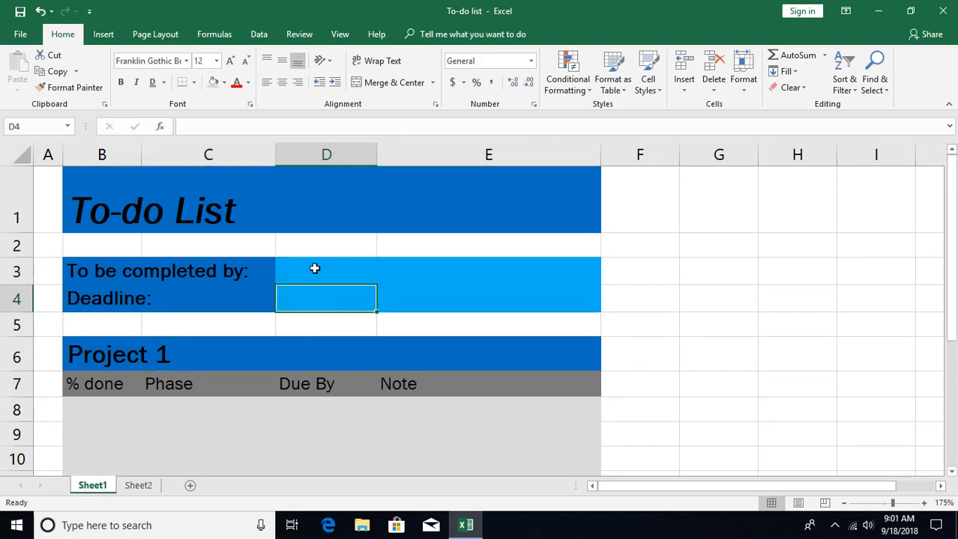
{"action": "left_click", "coordinate": [348, 278]}
{"action": "left_click", "coordinate": [408, 296]}
{"action": "left_click", "coordinate": [333, 298]}
{"action": "left_click", "coordinate": [341, 274]}
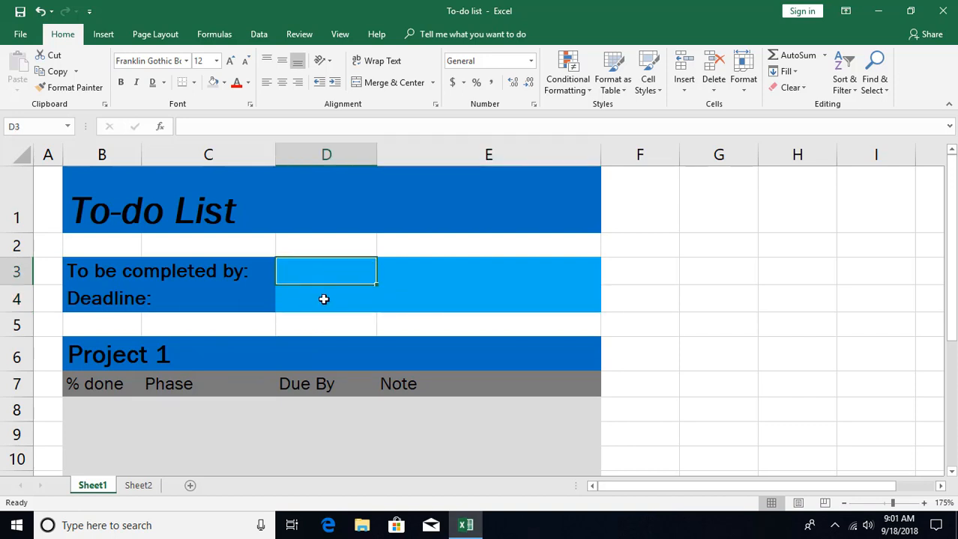
Apply All Borders to the blank Project 1 table range B8:E15.
{"action": "scroll", "coordinate": [278, 356], "scroll_direction": "down", "scroll_amount": 1}
{"action": "left_click_drag", "start_coordinate": [82, 291], "coordinate": [521, 356]}
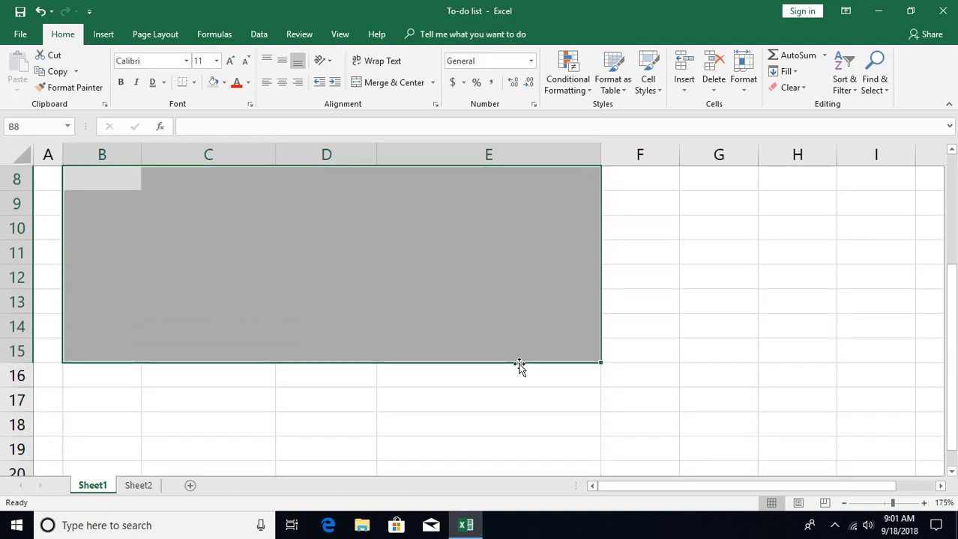
{"action": "left_click", "coordinate": [194, 83]}
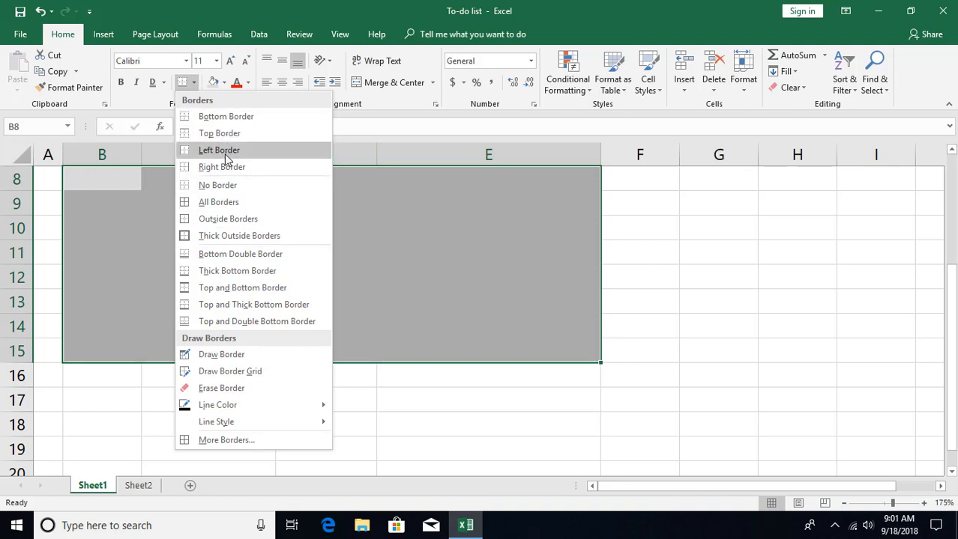
{"action": "left_click", "coordinate": [219, 202]}
{"action": "scroll", "coordinate": [328, 358], "scroll_direction": "up", "scroll_amount": 1}
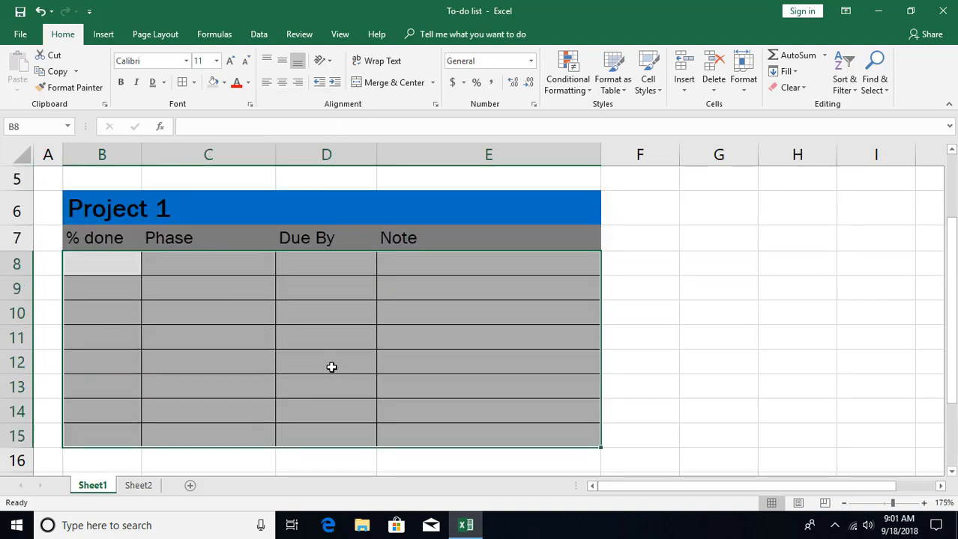
Change the border line color to white and apply All Borders to the range B8:E15.
{"action": "left_click", "coordinate": [194, 83]}
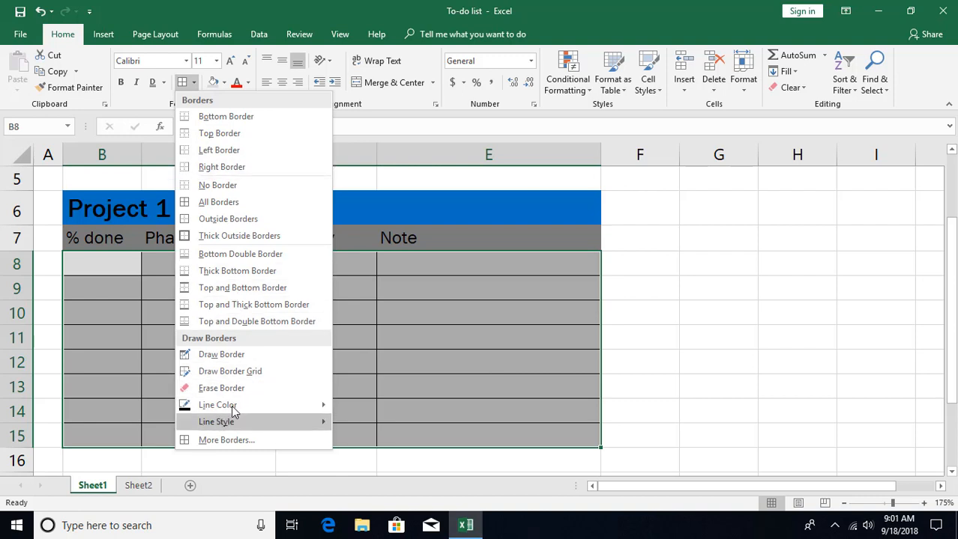
{"action": "mouse_move", "coordinate": [235, 409]}
{"action": "left_click", "coordinate": [340, 406]}
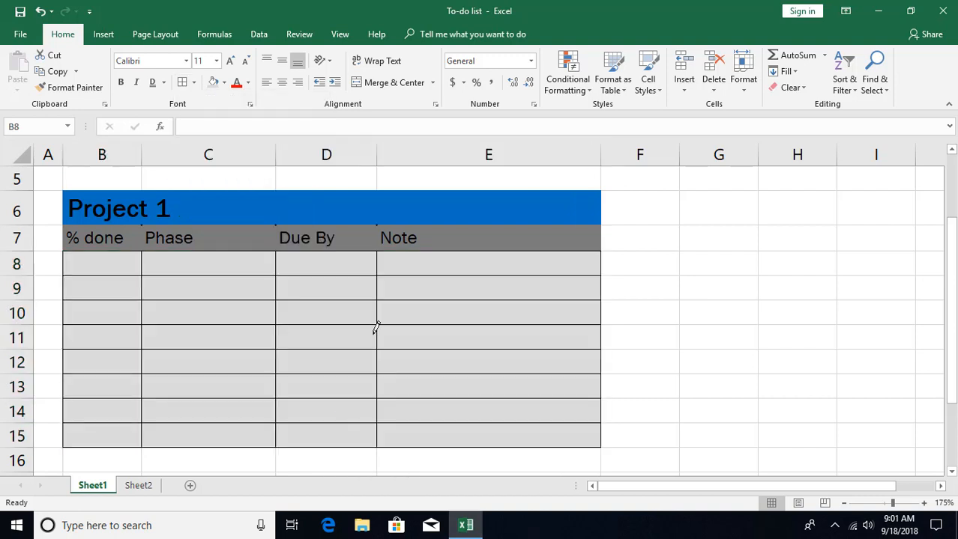
{"action": "left_click", "coordinate": [193, 83]}
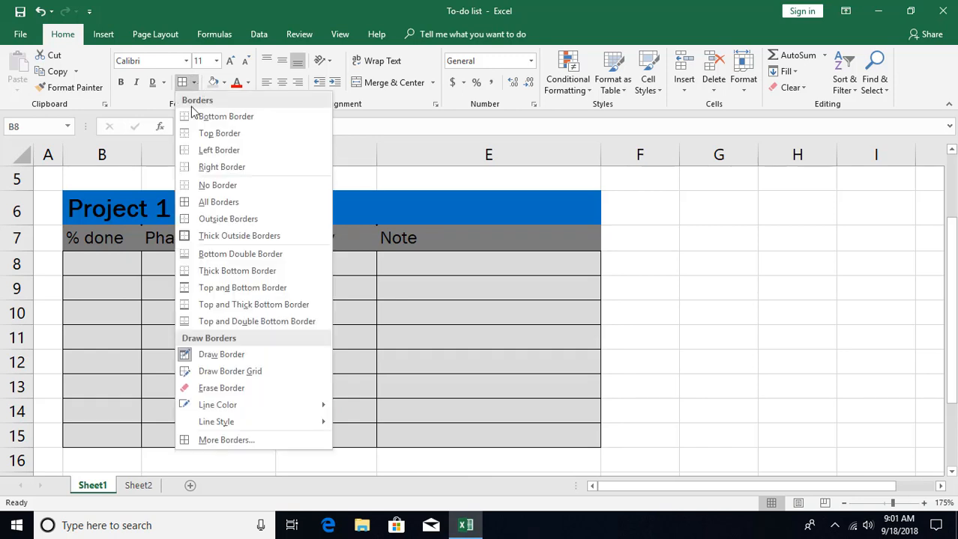
{"action": "left_click", "coordinate": [202, 202]}
{"action": "left_click", "coordinate": [269, 321]}
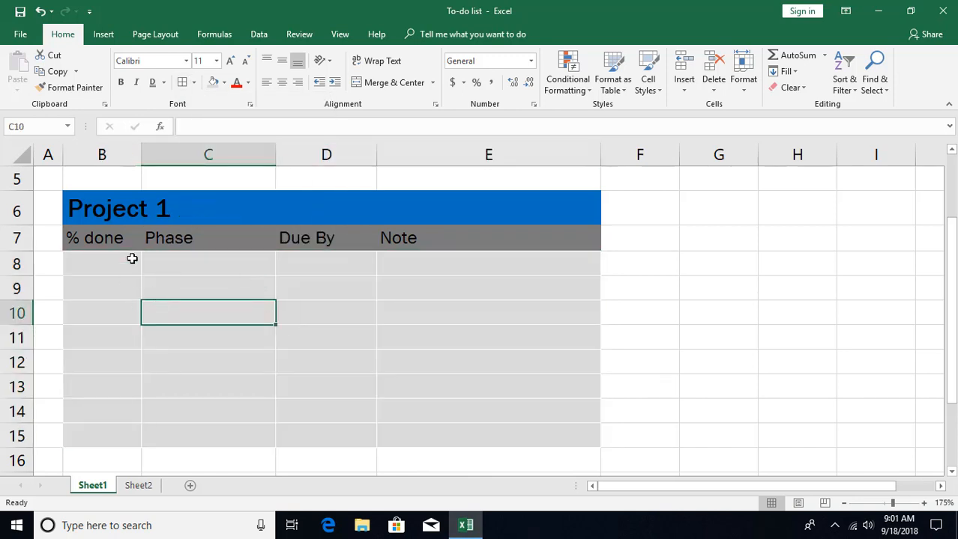
Apply white borders to all cells of the Project 1 header row, B7:E7.
{"action": "left_click_drag", "start_coordinate": [83, 237], "coordinate": [394, 237]}
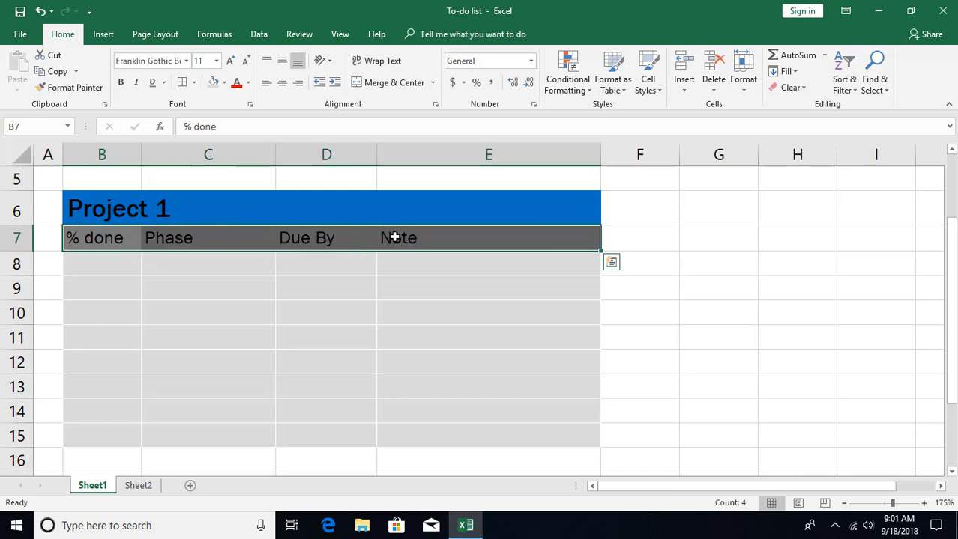
{"action": "left_click", "coordinate": [250, 286]}
{"action": "left_click_drag", "start_coordinate": [93, 237], "coordinate": [513, 237]}
{"action": "left_click", "coordinate": [206, 281]}
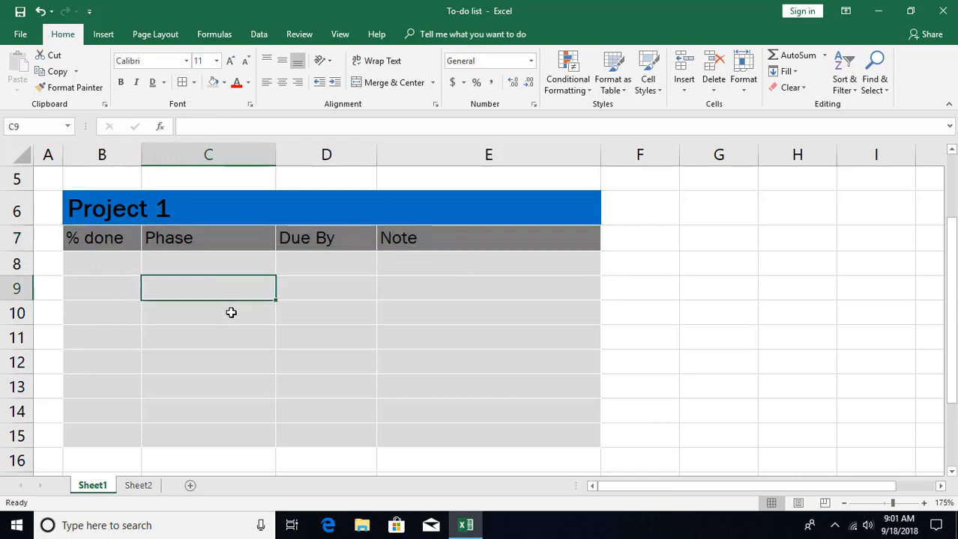
Apply white borders to all the blank cells in D3:E4 beside the To be completed by and Deadline labels.
{"action": "scroll", "coordinate": [267, 308], "scroll_direction": "down", "scroll_amount": 2, "text": "ctrl"}
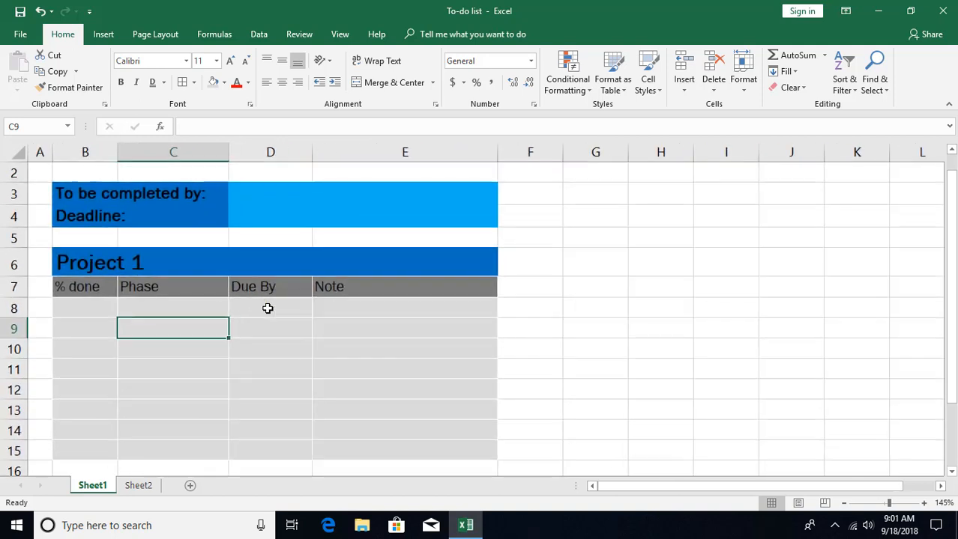
{"action": "left_click_drag", "start_coordinate": [252, 193], "coordinate": [360, 211]}
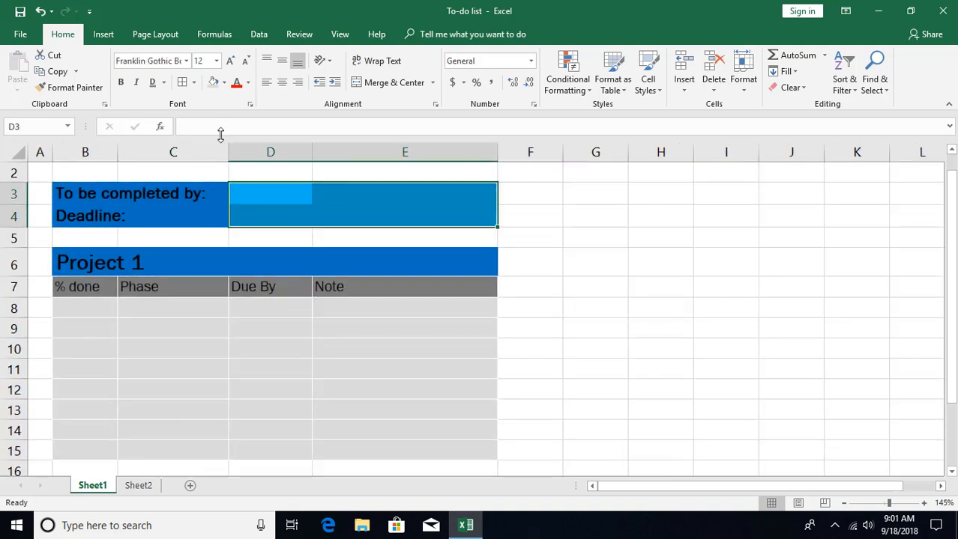
{"action": "left_click", "coordinate": [182, 83]}
{"action": "left_click", "coordinate": [213, 287]}
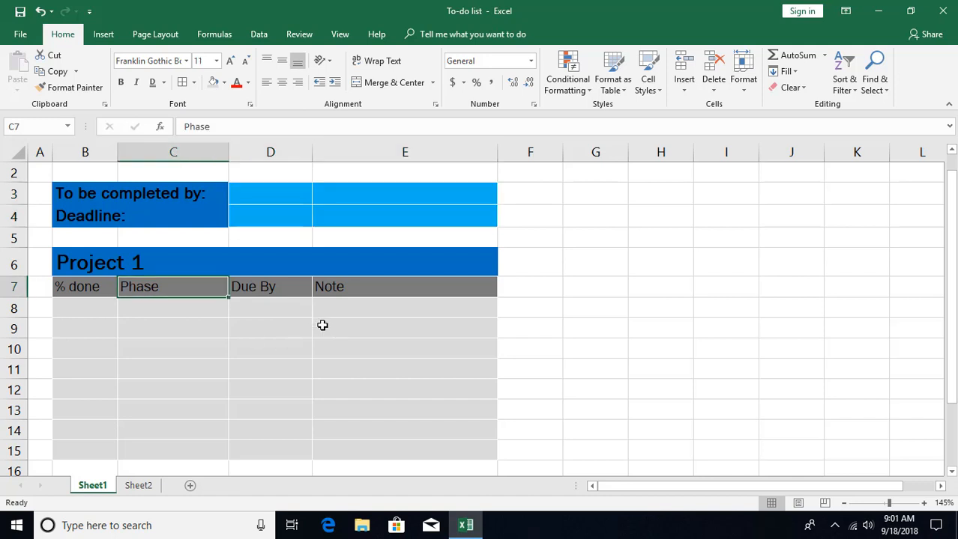
{"action": "scroll", "coordinate": [283, 307], "scroll_direction": "up", "scroll_amount": 1}
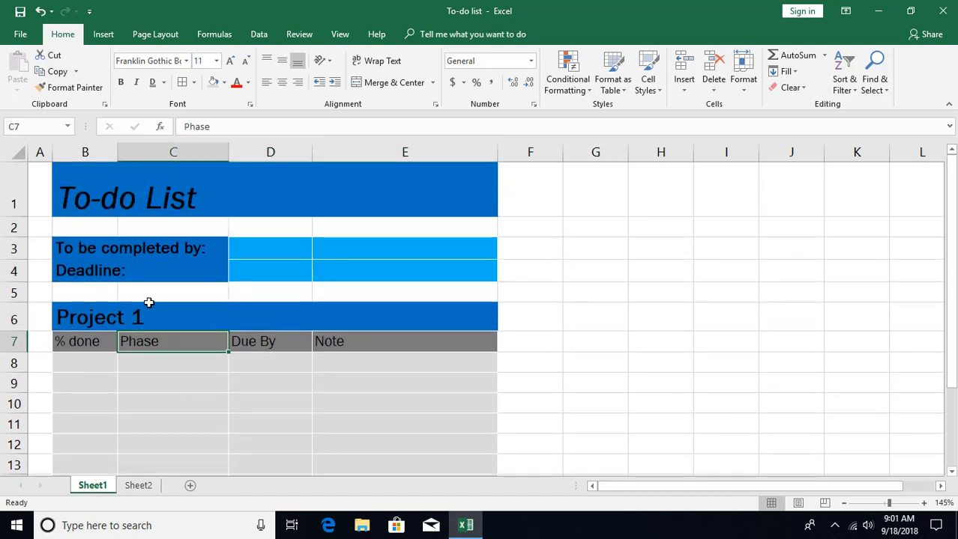
{"action": "scroll", "coordinate": [312, 349], "scroll_direction": "down", "scroll_amount": 1}
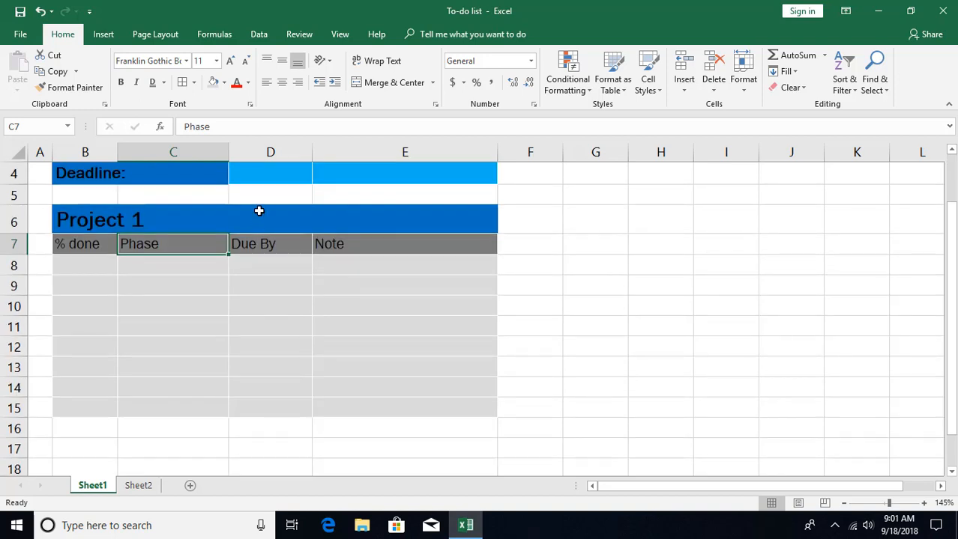